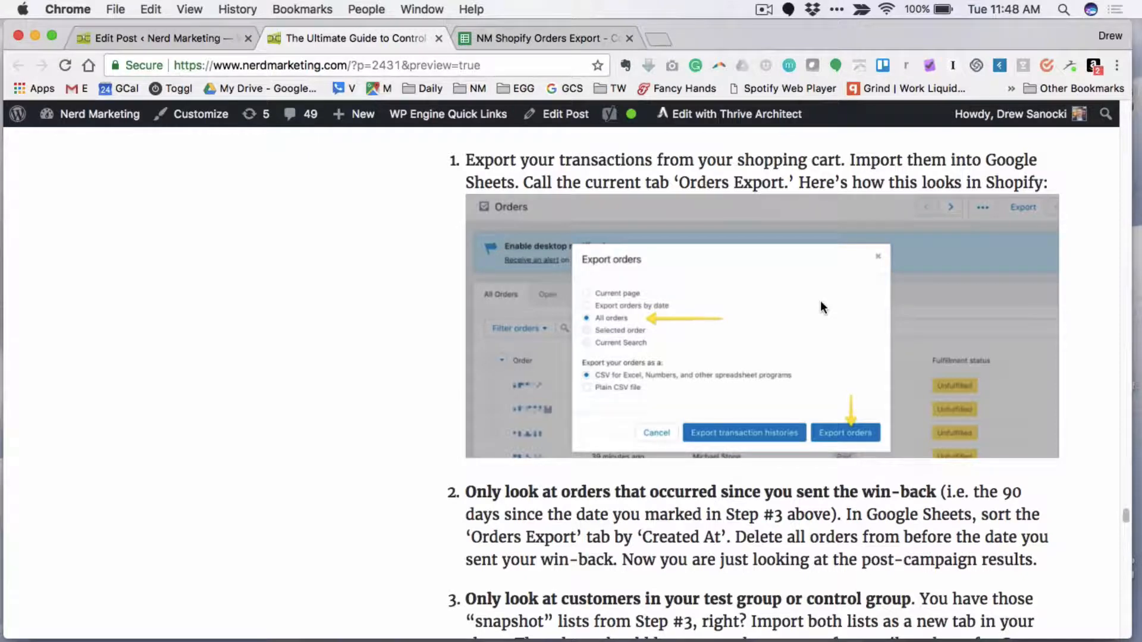
# - Read the article's Convoluted Spreadsheet Method section for measuring test performance, highlighting the method's name in the heading
pyautogui.scroll(2, 821, 307)
pyautogui.scroll(-2, 821, 307)
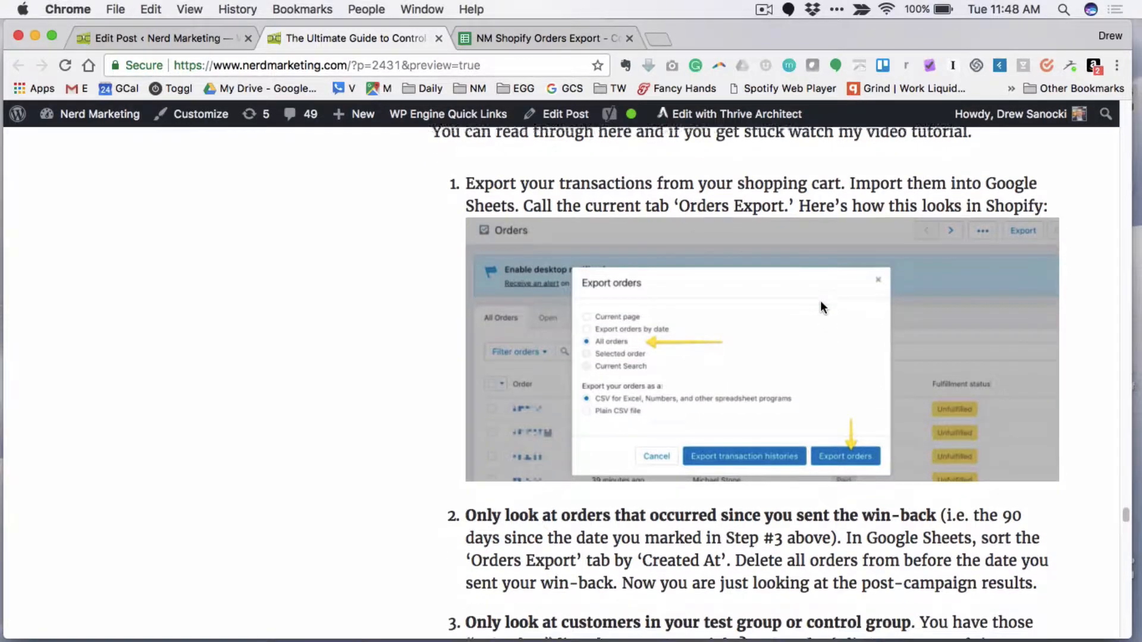
pyautogui.scroll(4, 831, 396)
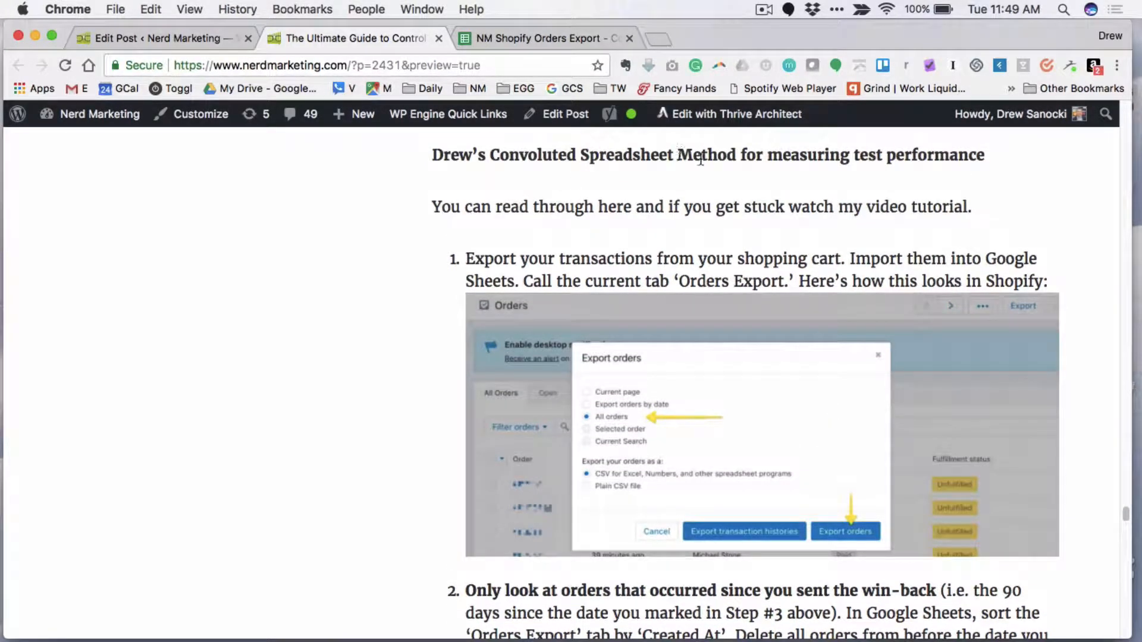
pyautogui.moveTo(736, 156); pyautogui.dragTo(531, 156)
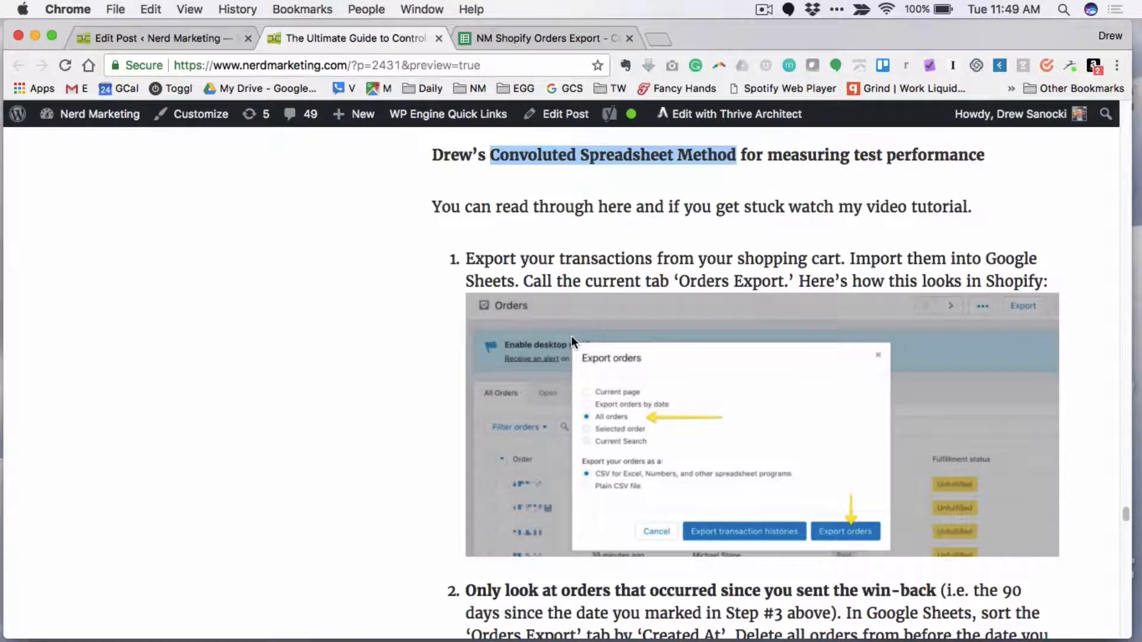
pyautogui.scroll(-1, 571, 339)
pyautogui.scroll(-1, 607, 395)
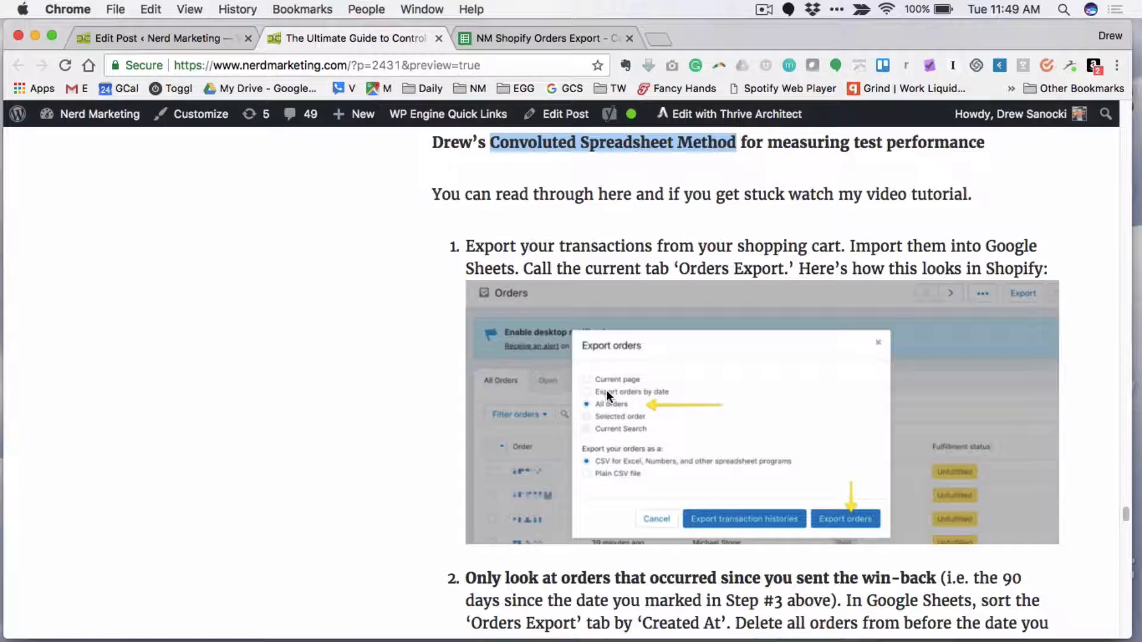
pyautogui.scroll(-3, 605, 390)
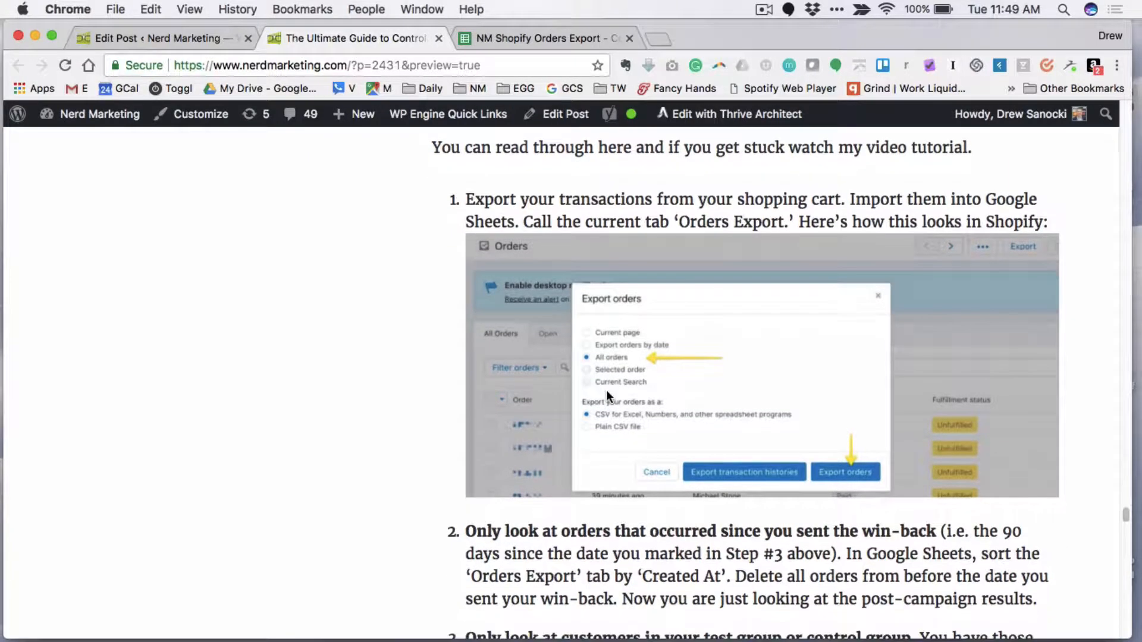
pyautogui.scroll(-3, 668, 495)
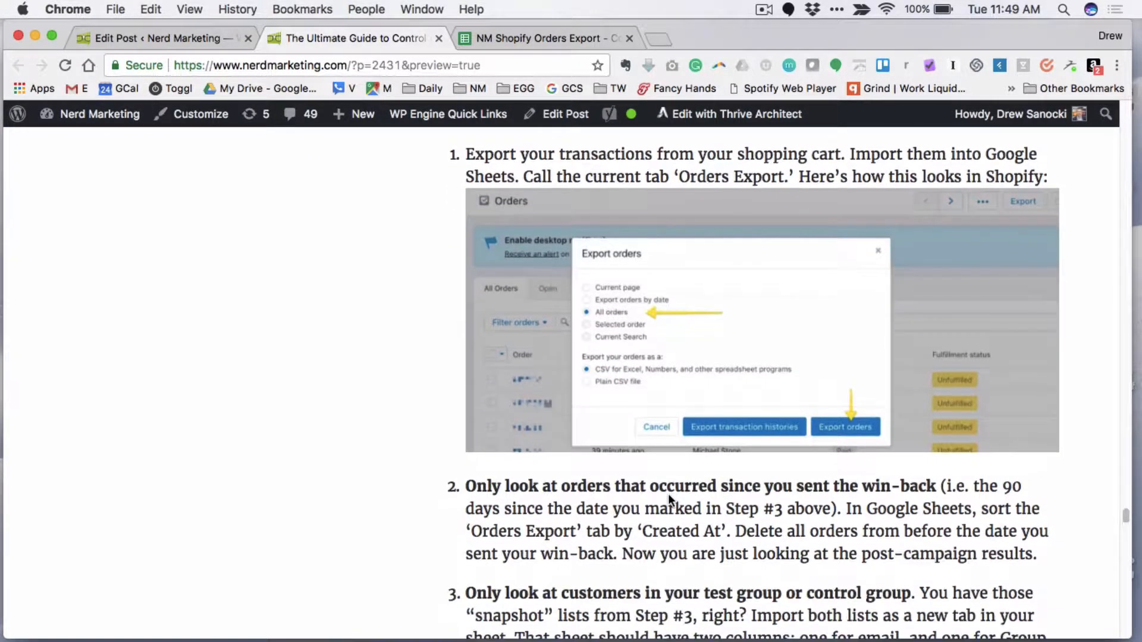
pyautogui.scroll(-20, 657, 526)
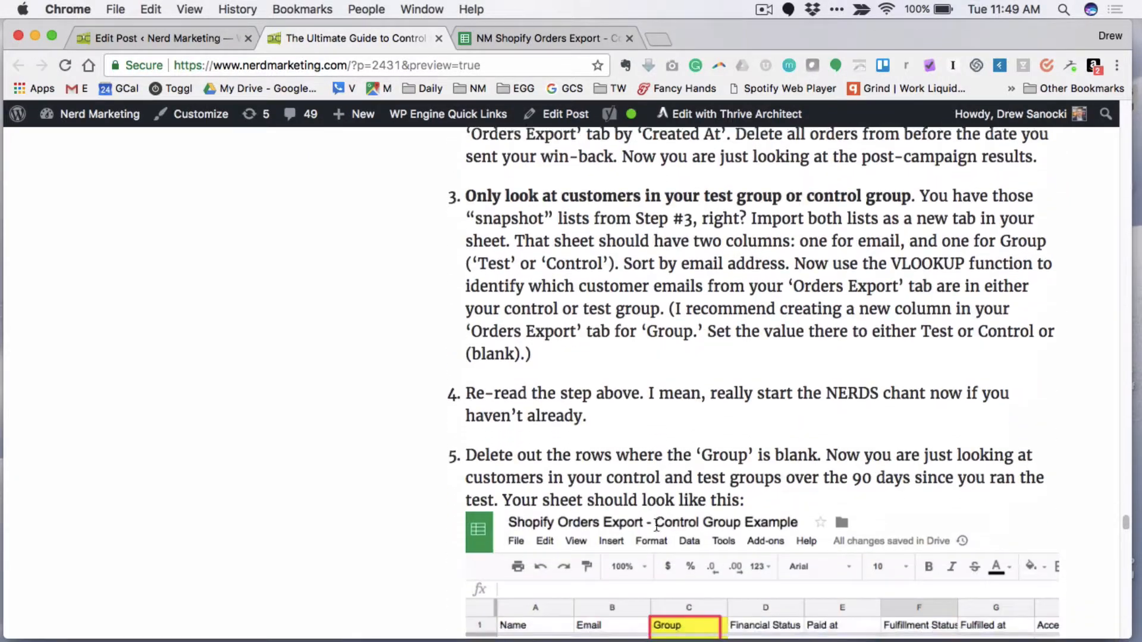
pyautogui.scroll(20, 657, 526)
pyautogui.scroll(-12, 657, 526)
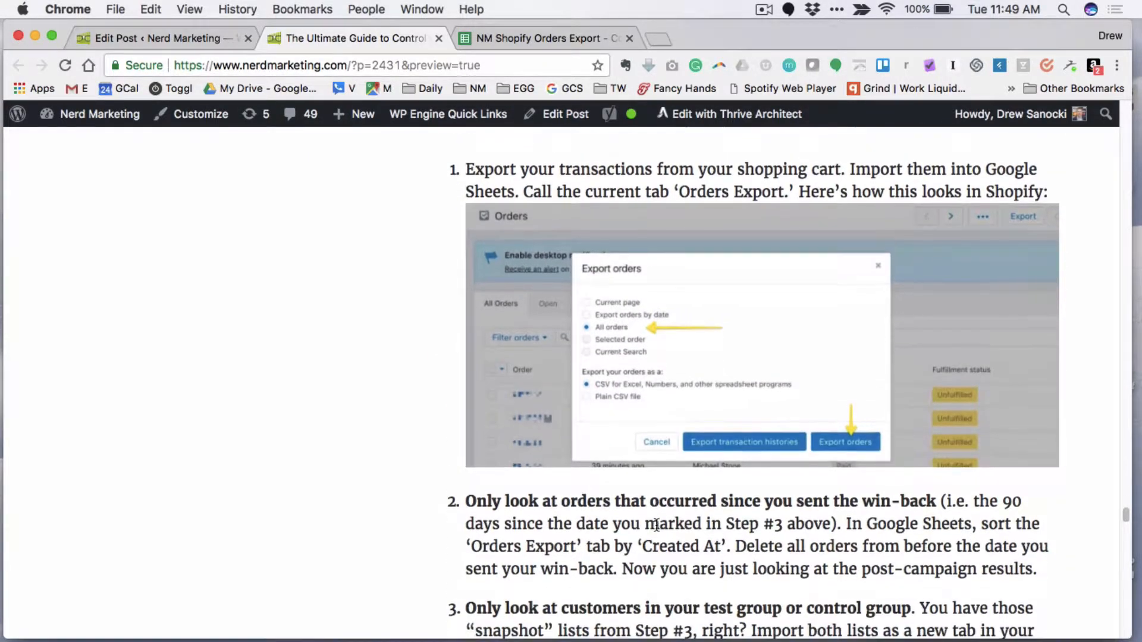
# - Highlight the sentence in instruction 1 about exporting transactions from the shopping cart
pyautogui.moveTo(466, 170); pyautogui.dragTo(741, 176)
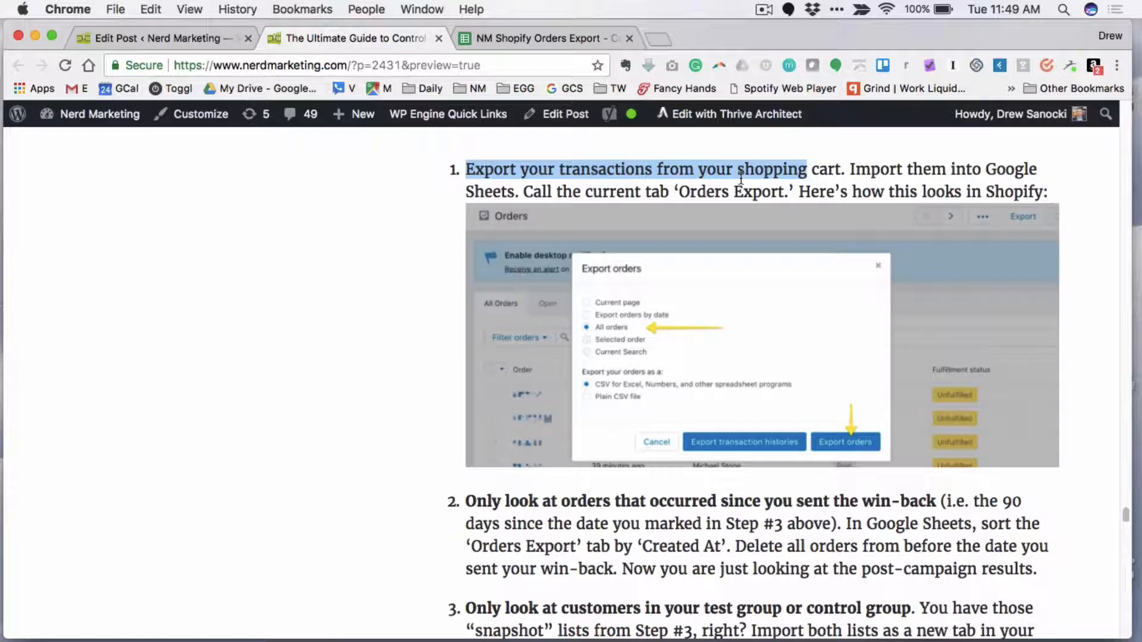
pyautogui.click(823, 169)
pyautogui.moveTo(823, 169); pyautogui.dragTo(504, 173)
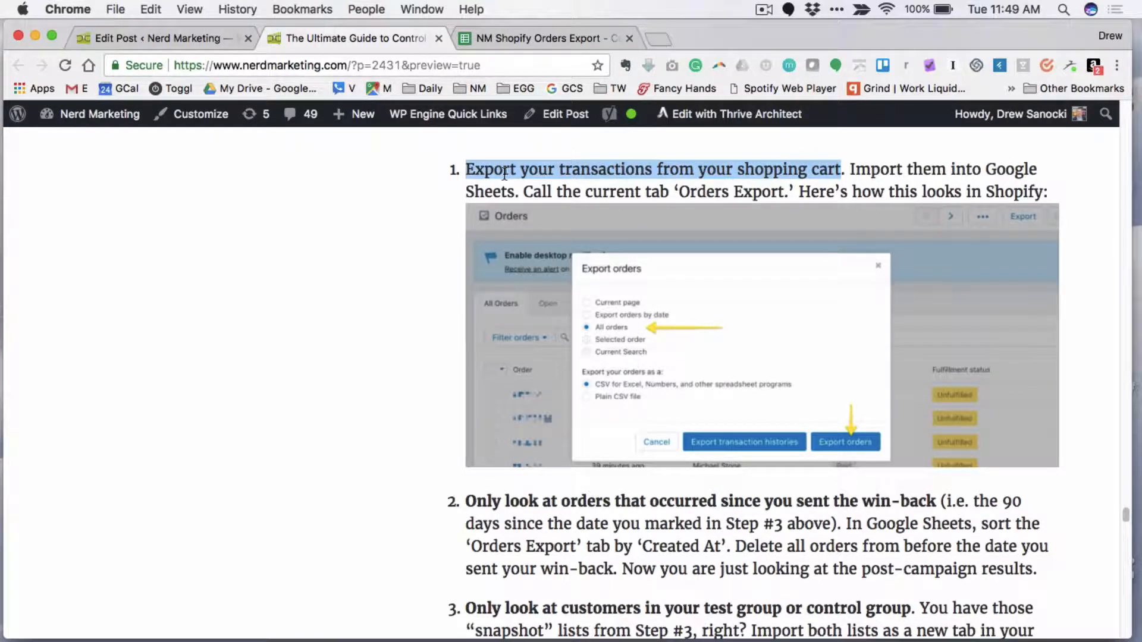
# - Read instruction 2 about keeping only orders since the win-back, highlighting its whole paragraph and clearing the highlight
pyautogui.scroll(-1, 708, 323)
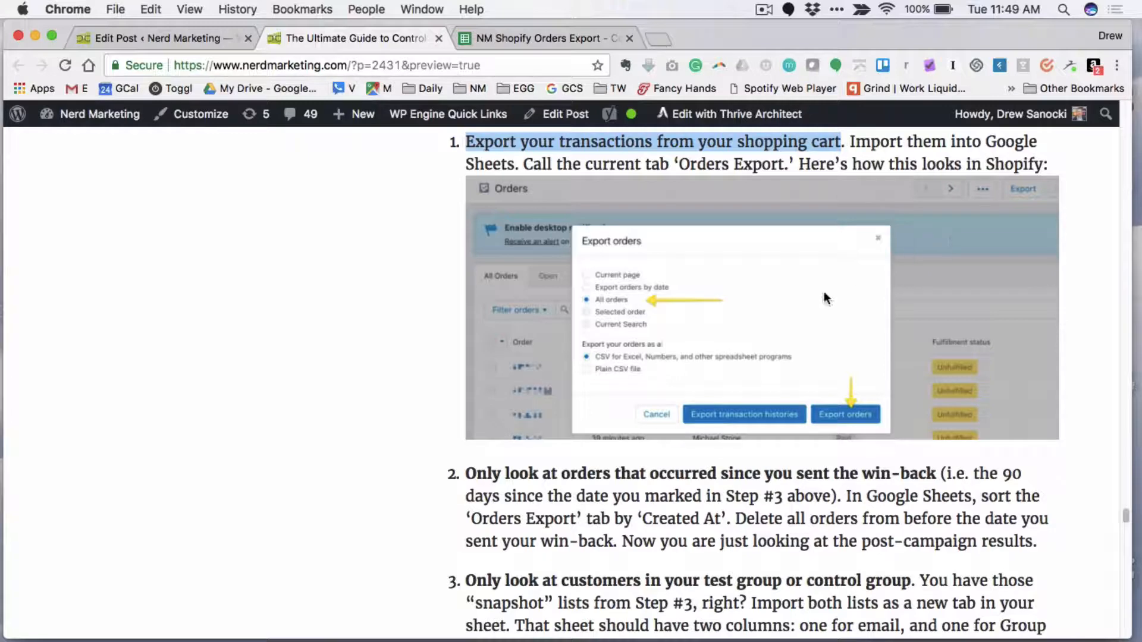
pyautogui.scroll(-5, 823, 292)
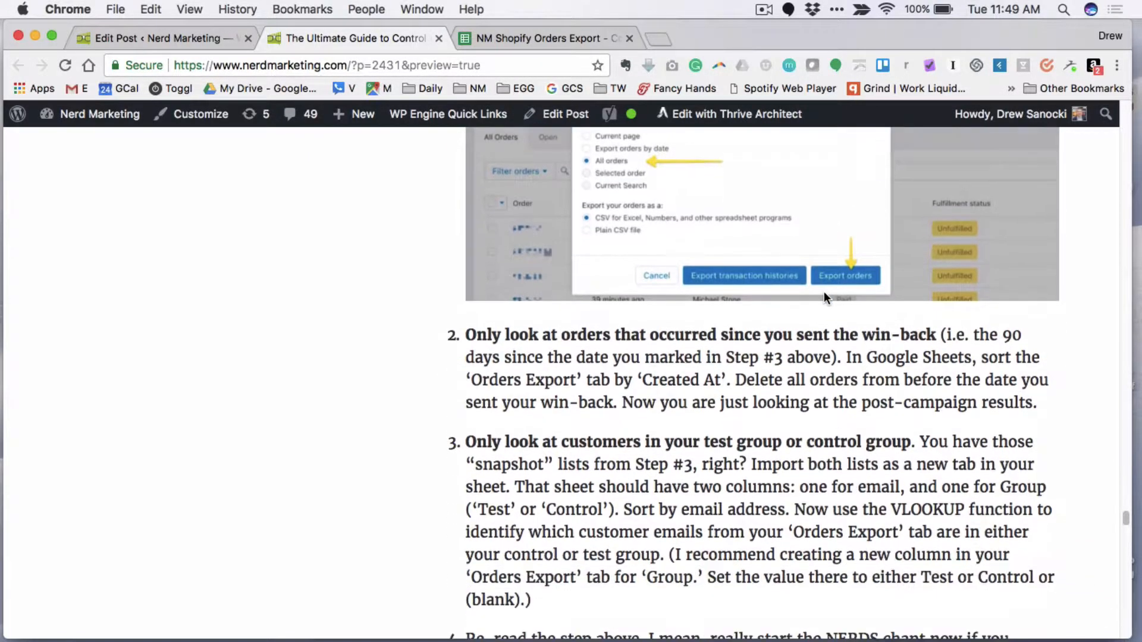
pyautogui.scroll(-2, 743, 387)
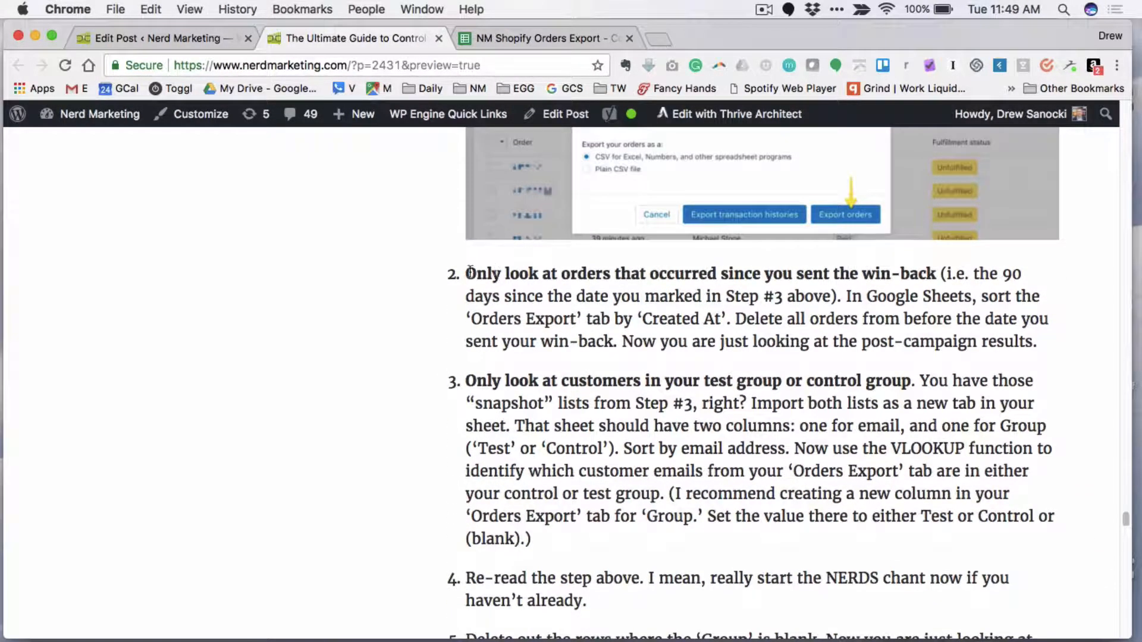
pyautogui.moveTo(467, 271); pyautogui.dragTo(1031, 334)
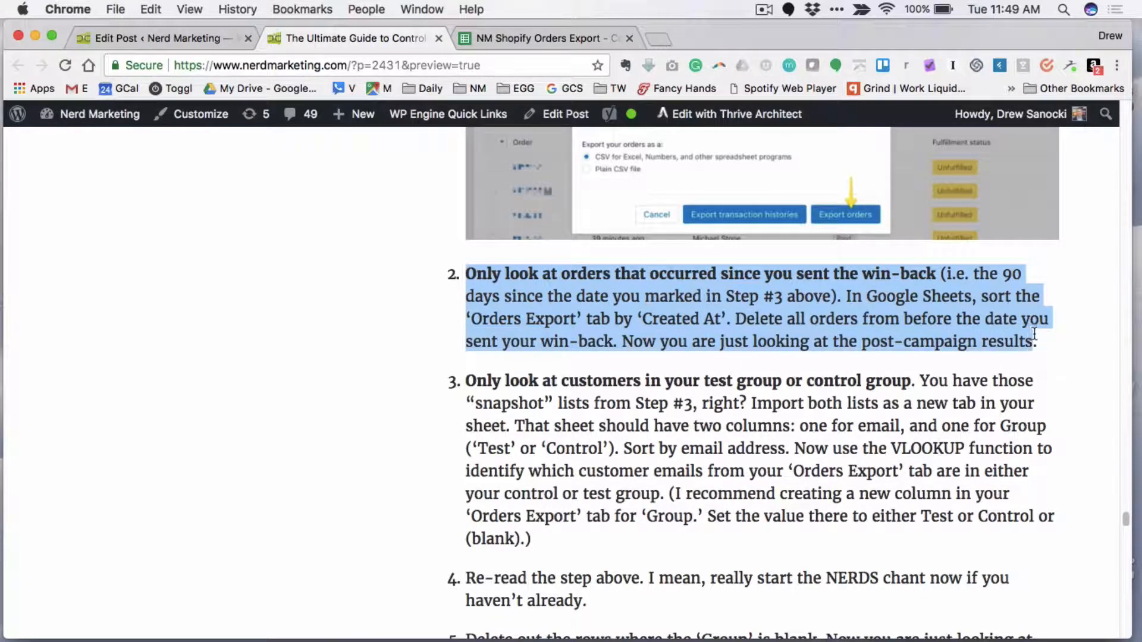
pyautogui.scroll(-4, 856, 328)
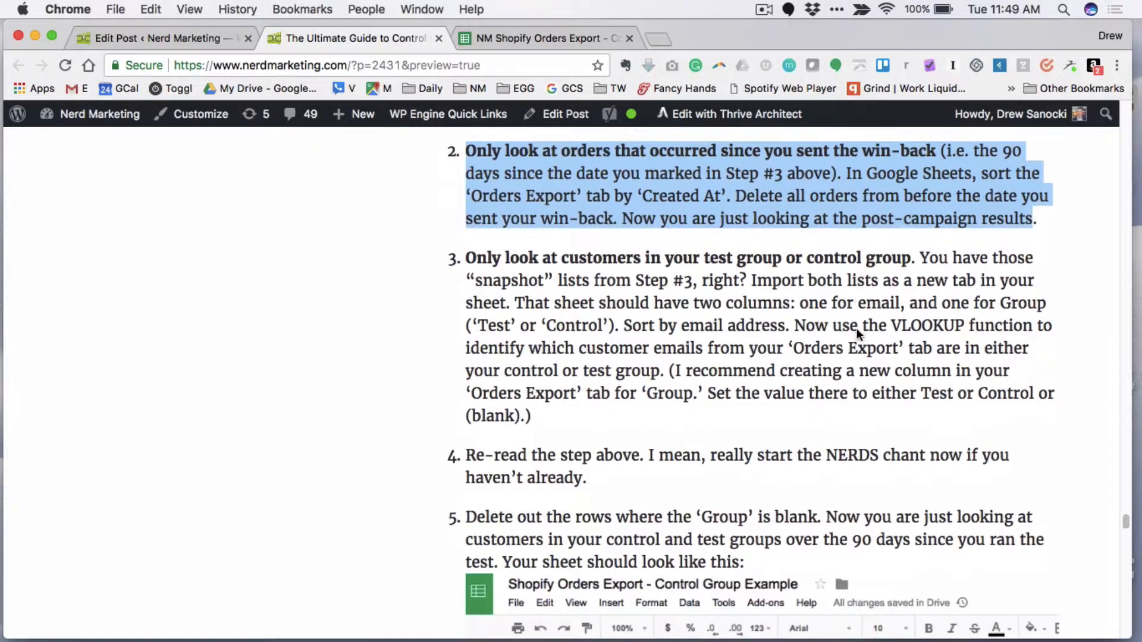
pyautogui.scroll(3, 713, 205)
pyautogui.click(746, 253)
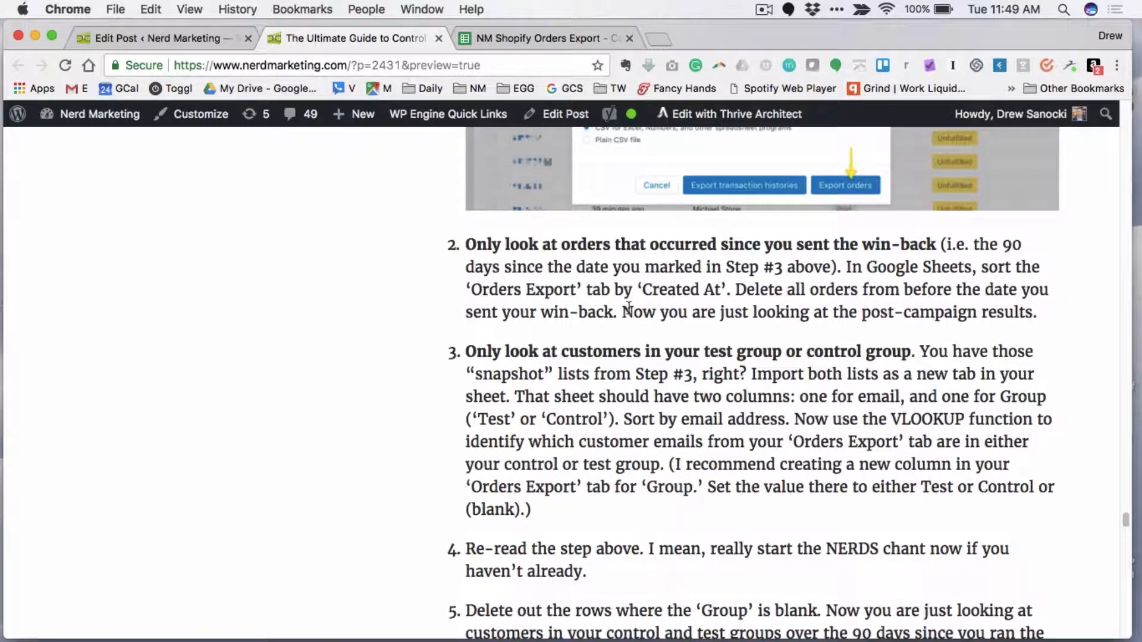
# - Switch to the NM Shopify Orders Export spreadsheet and select the Paid at column in the Orders Export sheet
pyautogui.click(491, 38)
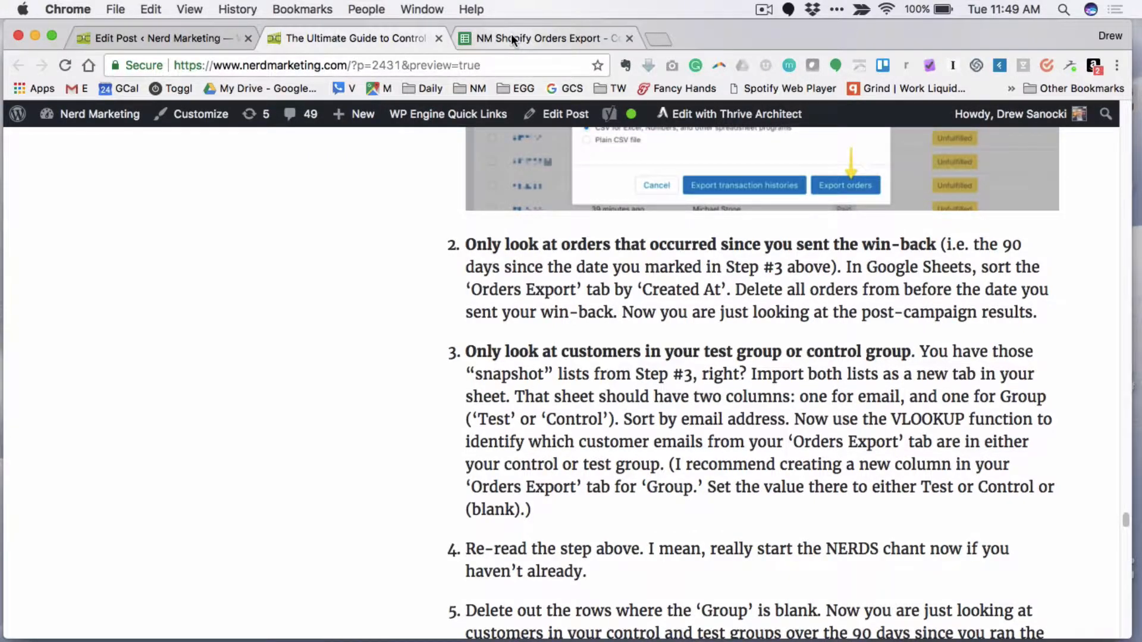
pyautogui.scroll(-3, 181, 441)
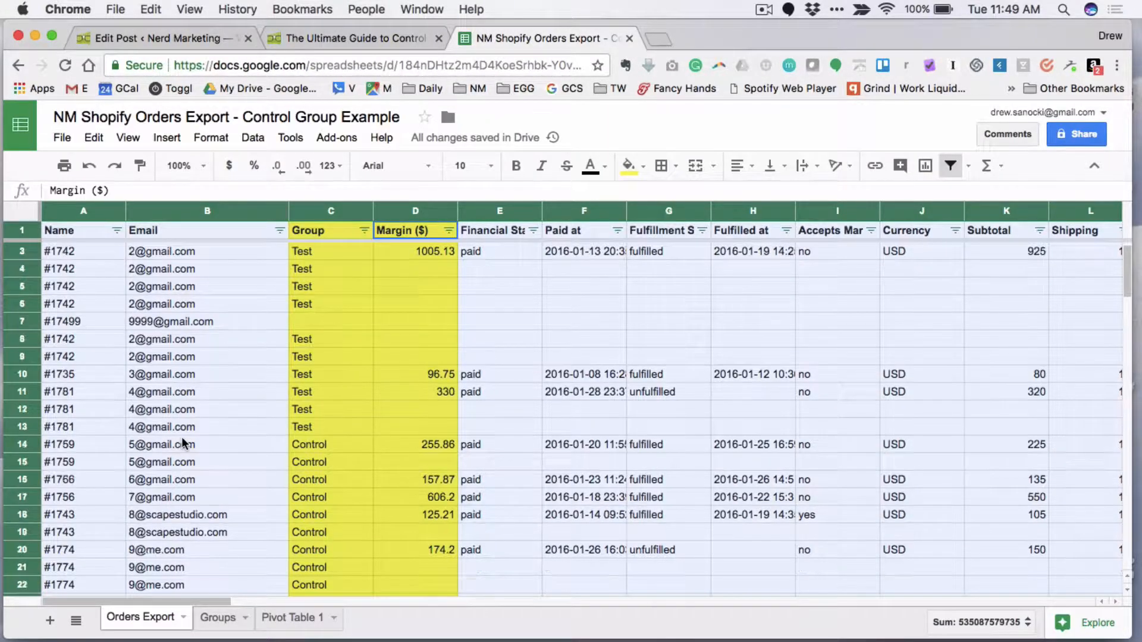
pyautogui.scroll(3, 182, 441)
pyautogui.click(345, 409)
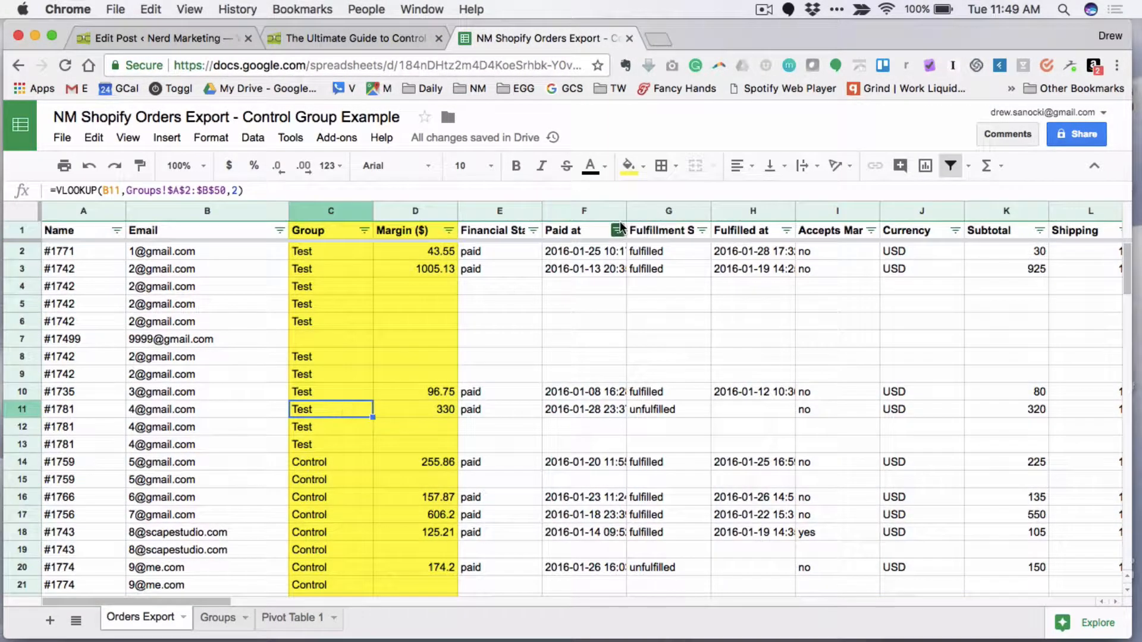
pyautogui.click(588, 212)
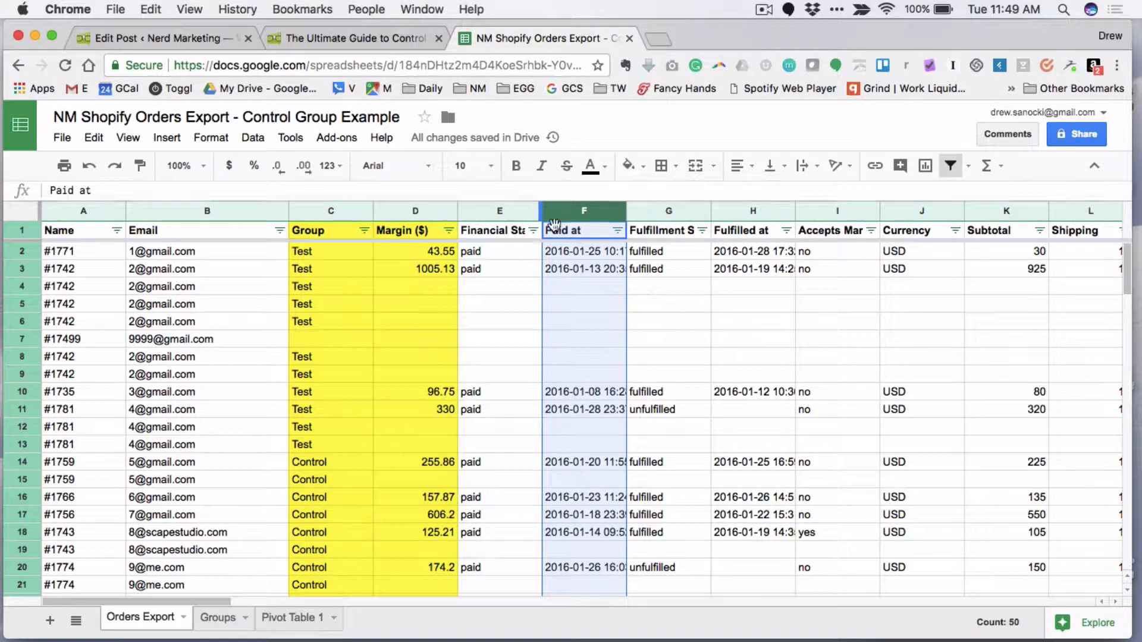
# - Return to the control groups article and read instruction 3 about limiting customers to the test or control group
pyautogui.click(343, 39)
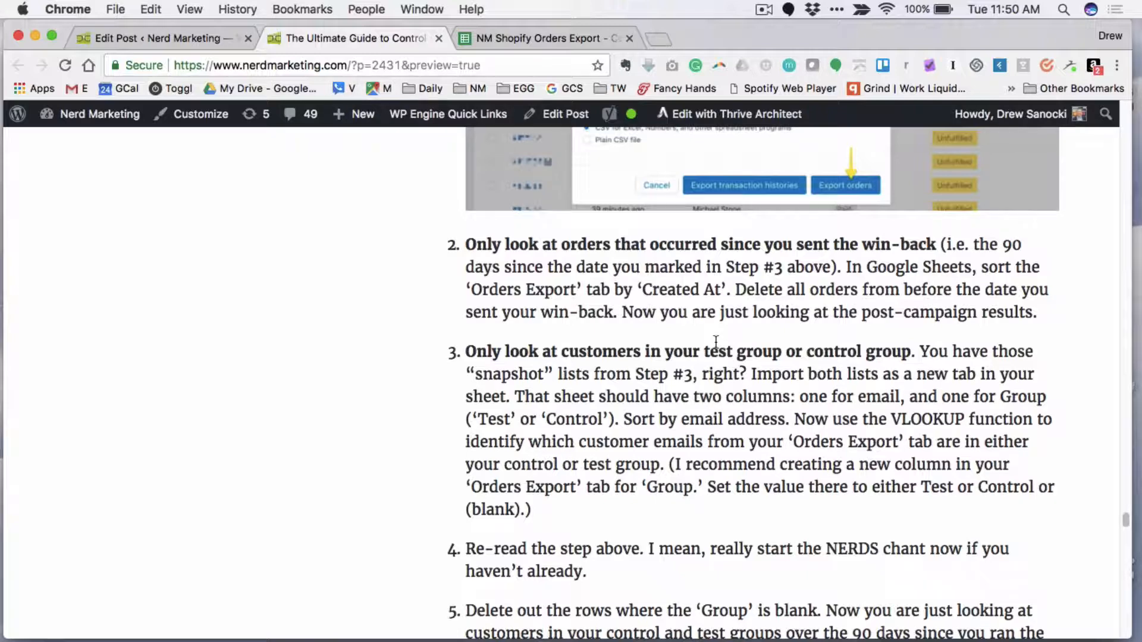
pyautogui.scroll(-3, 894, 526)
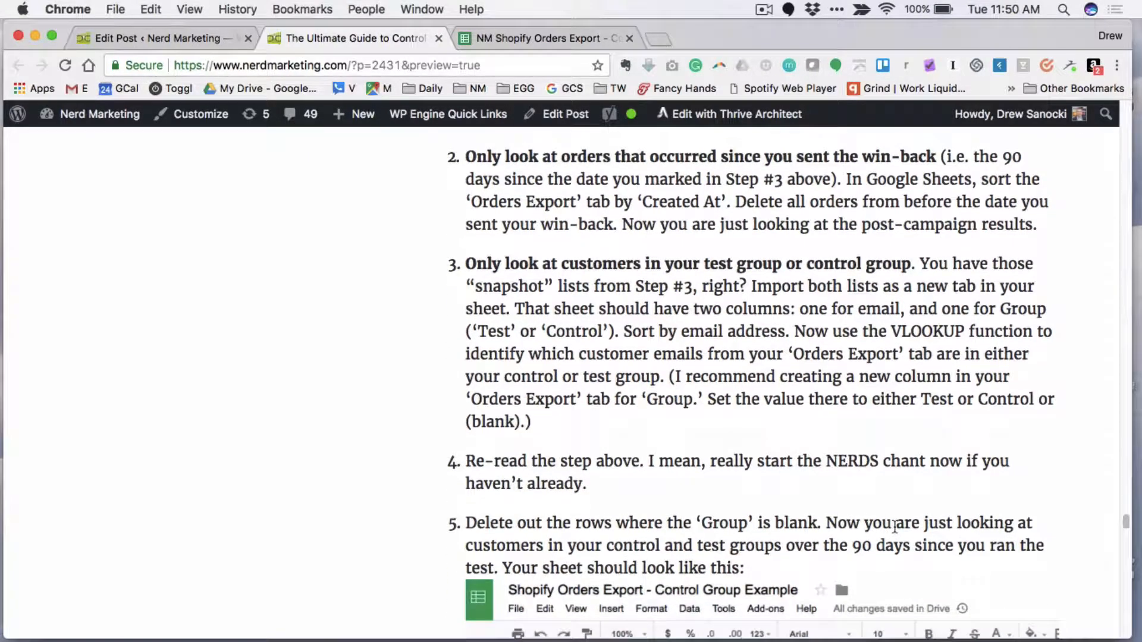
pyautogui.scroll(-3, 893, 525)
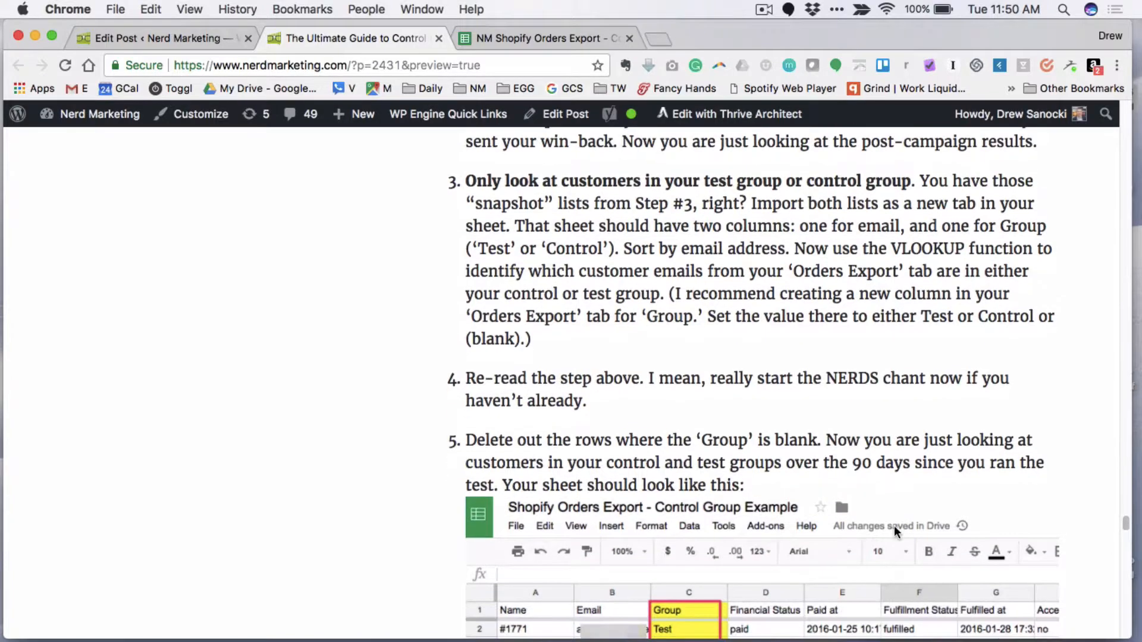
pyautogui.scroll(3, 894, 526)
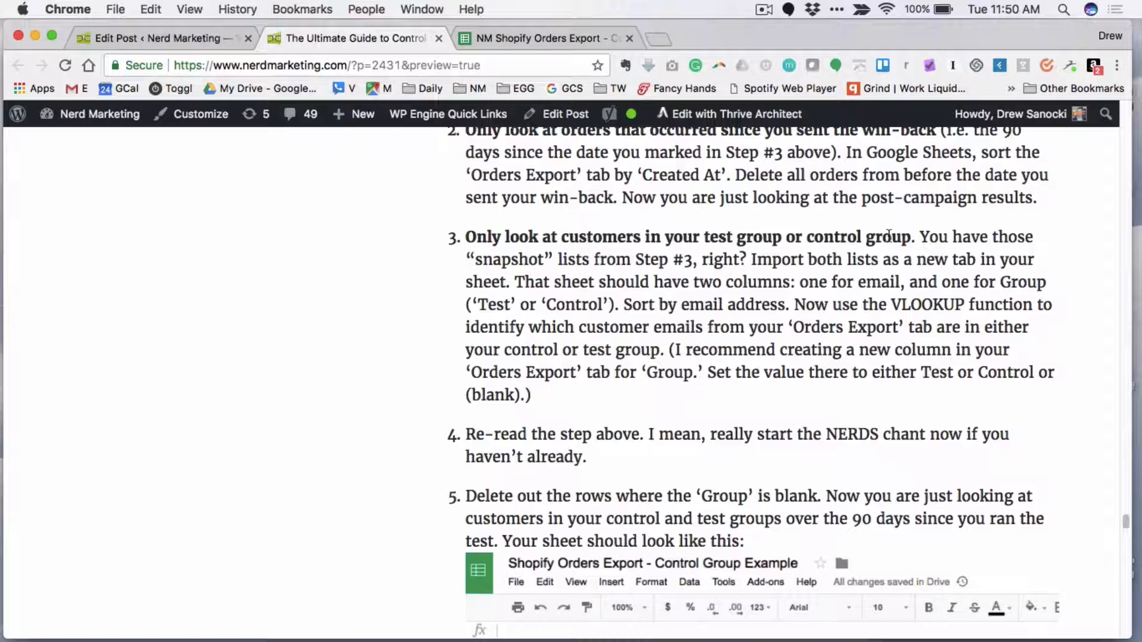
pyautogui.scroll(-3, 850, 286)
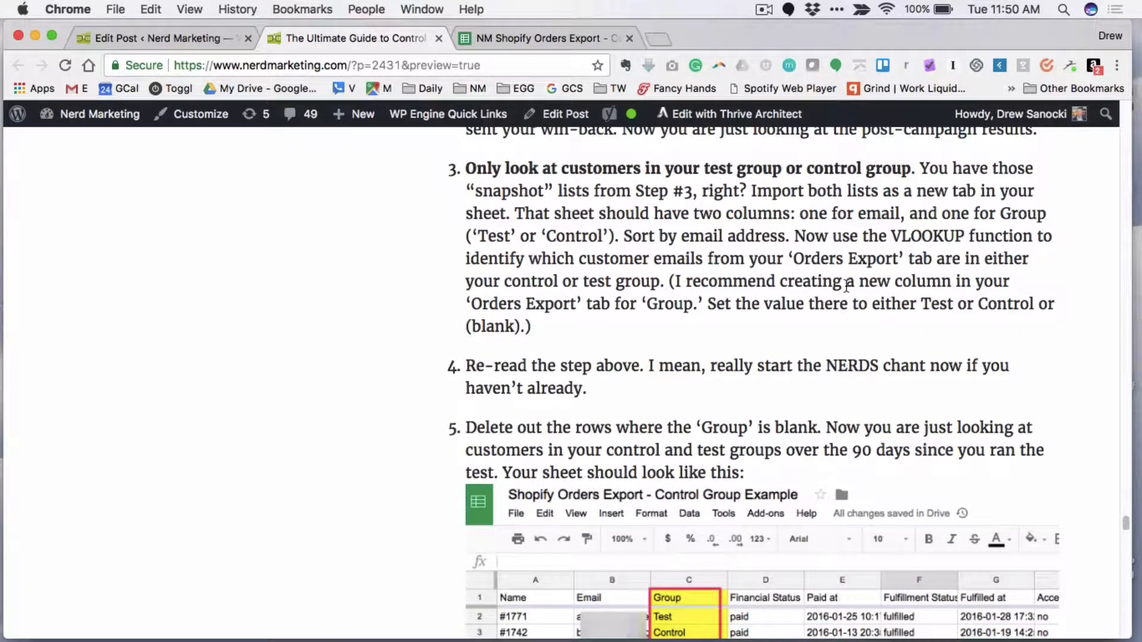
pyautogui.scroll(-1, 846, 287)
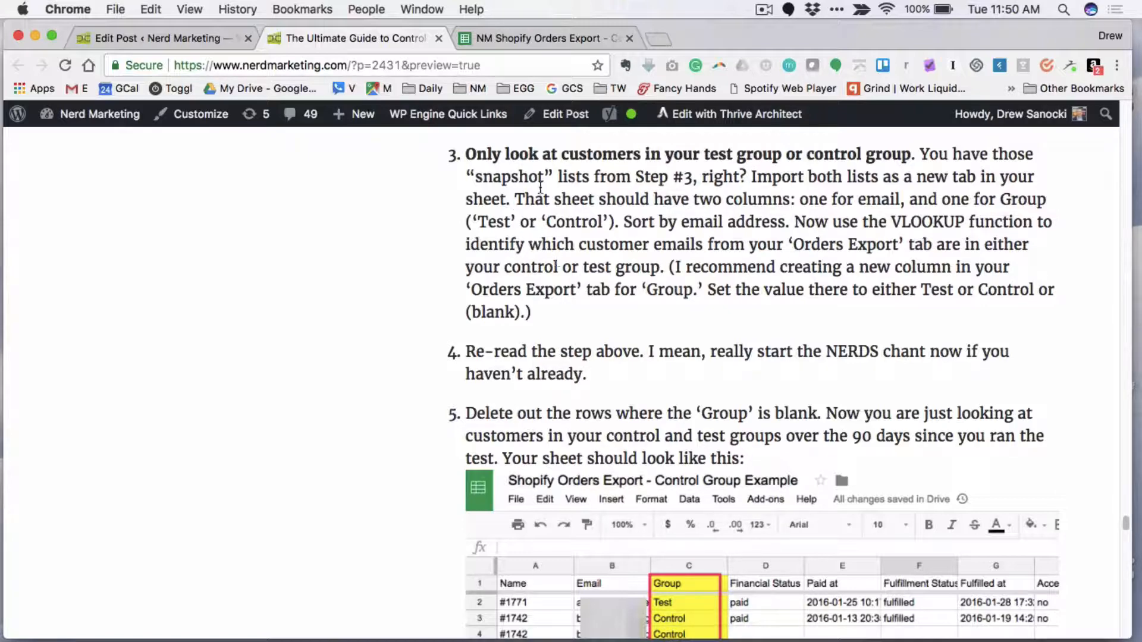
# - Switch back to the orders spreadsheet and examine the Email and Group columns in the Groups sheet
pyautogui.click(554, 40)
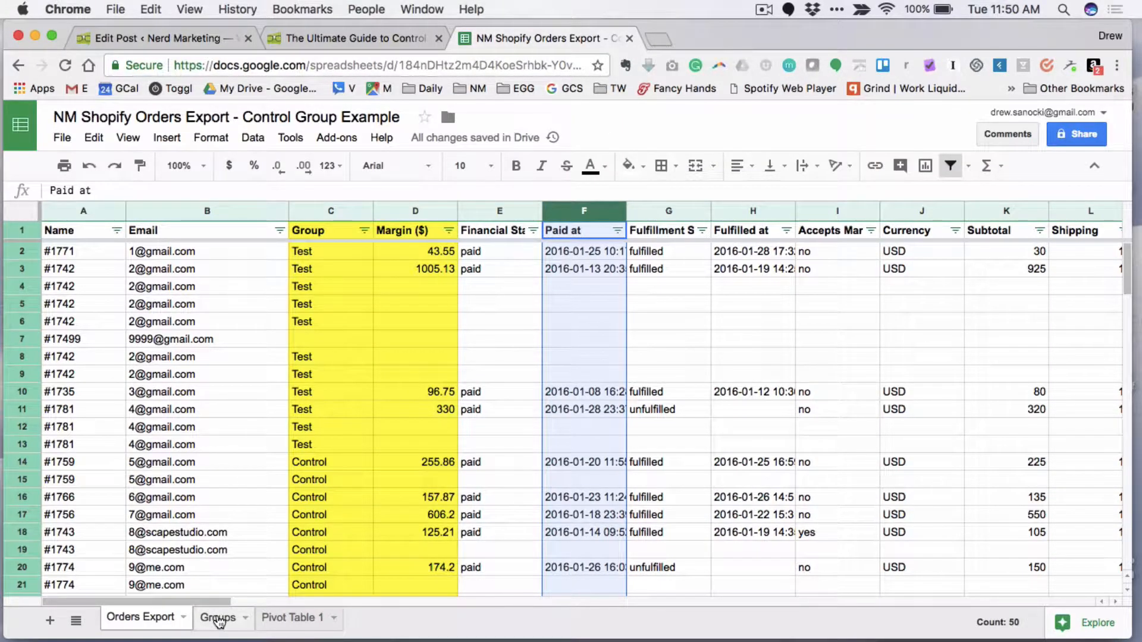
pyautogui.click(219, 619)
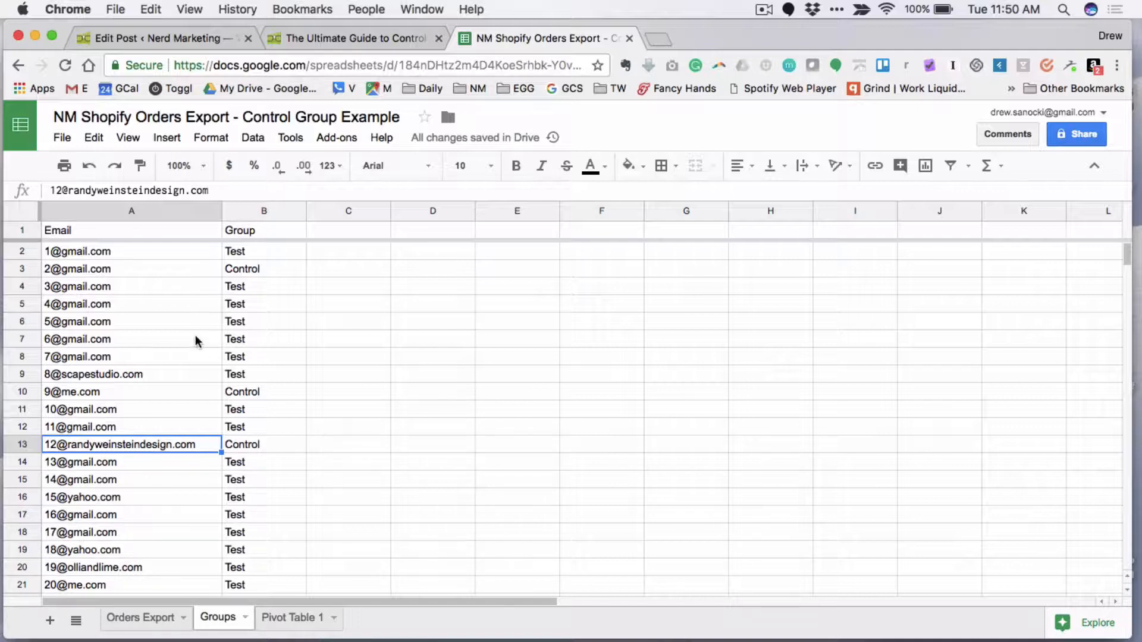
pyautogui.scroll(-2, 158, 402)
pyautogui.scroll(-12, 172, 478)
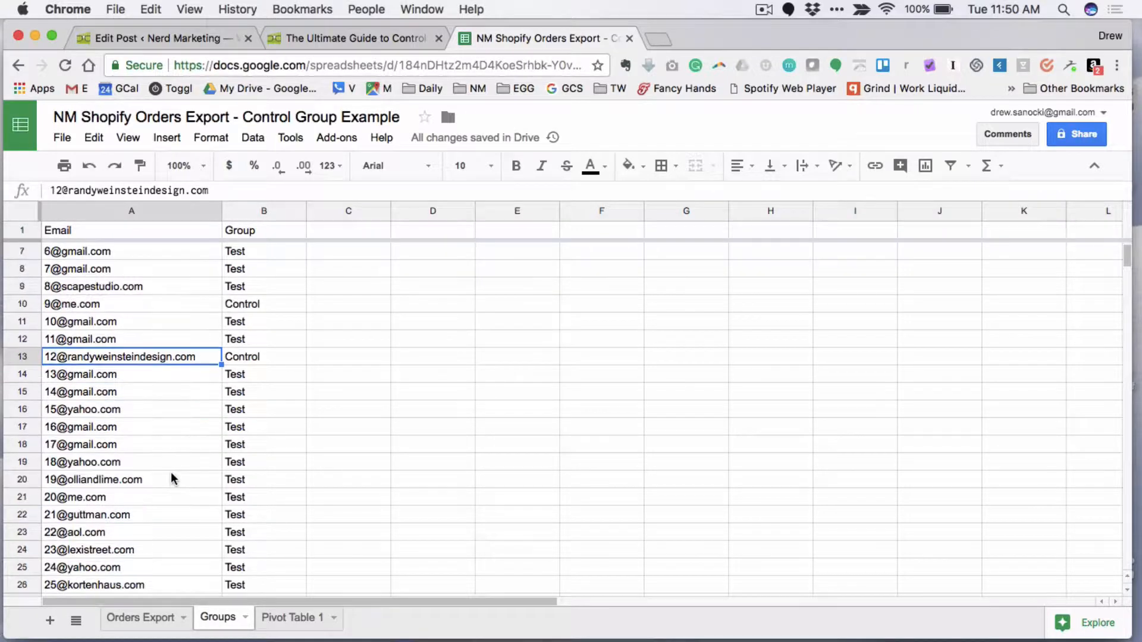
pyautogui.scroll(13, 172, 478)
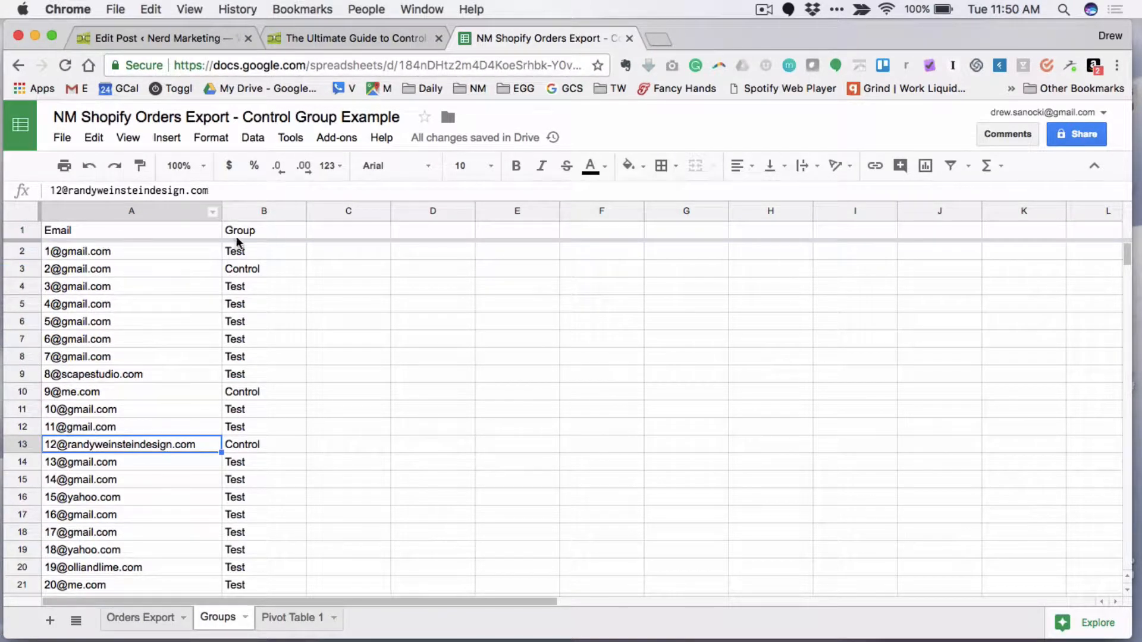
pyautogui.scroll(-4, 211, 382)
pyautogui.scroll(4, 214, 382)
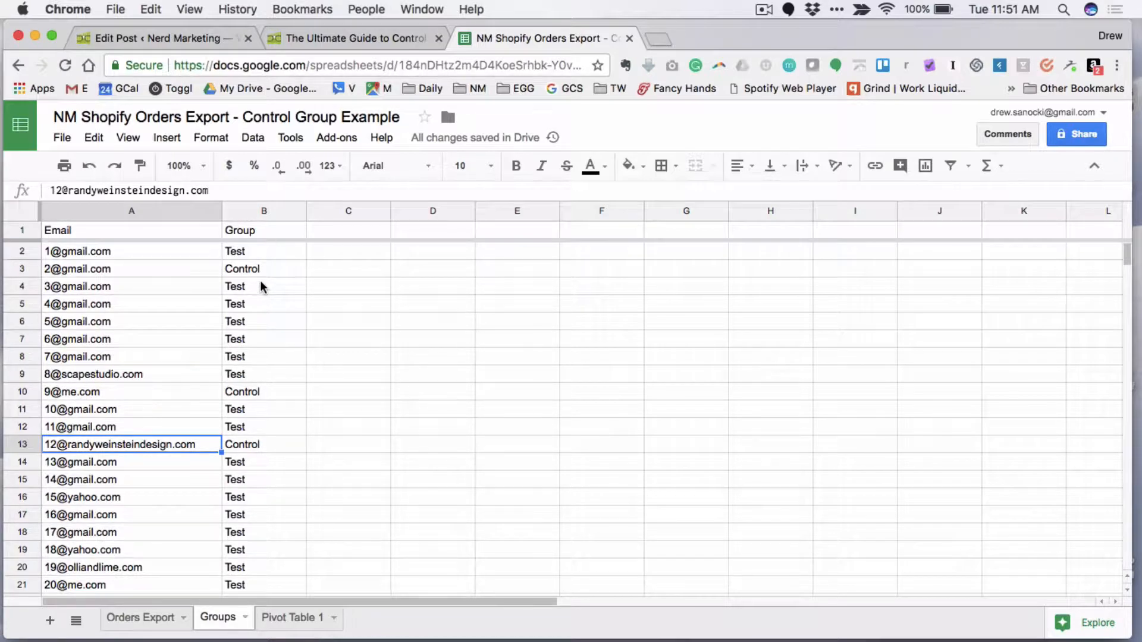
pyautogui.scroll(-1, 261, 288)
pyautogui.scroll(-3, 261, 376)
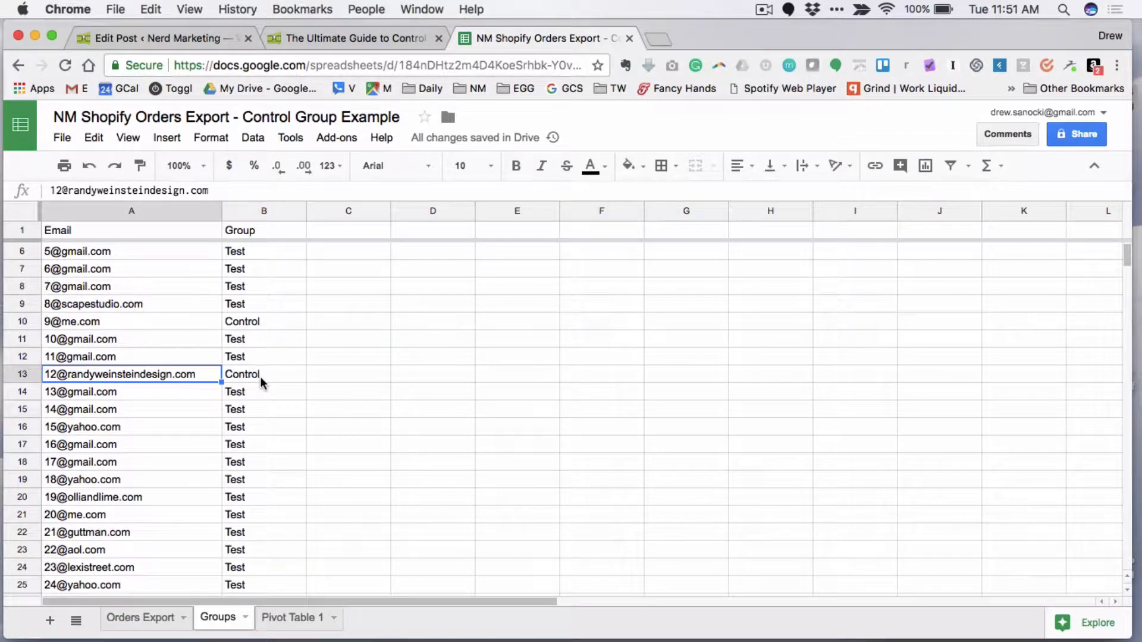
pyautogui.scroll(-4, 261, 382)
pyautogui.scroll(8, 262, 382)
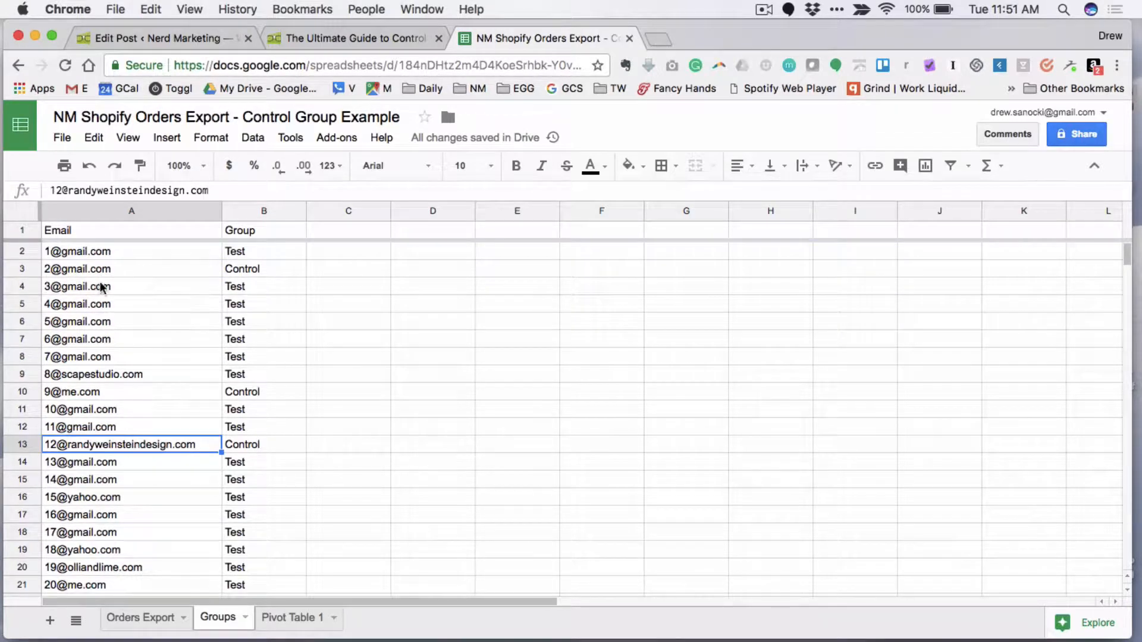
pyautogui.scroll(-3, 257, 285)
pyautogui.scroll(-1, 259, 424)
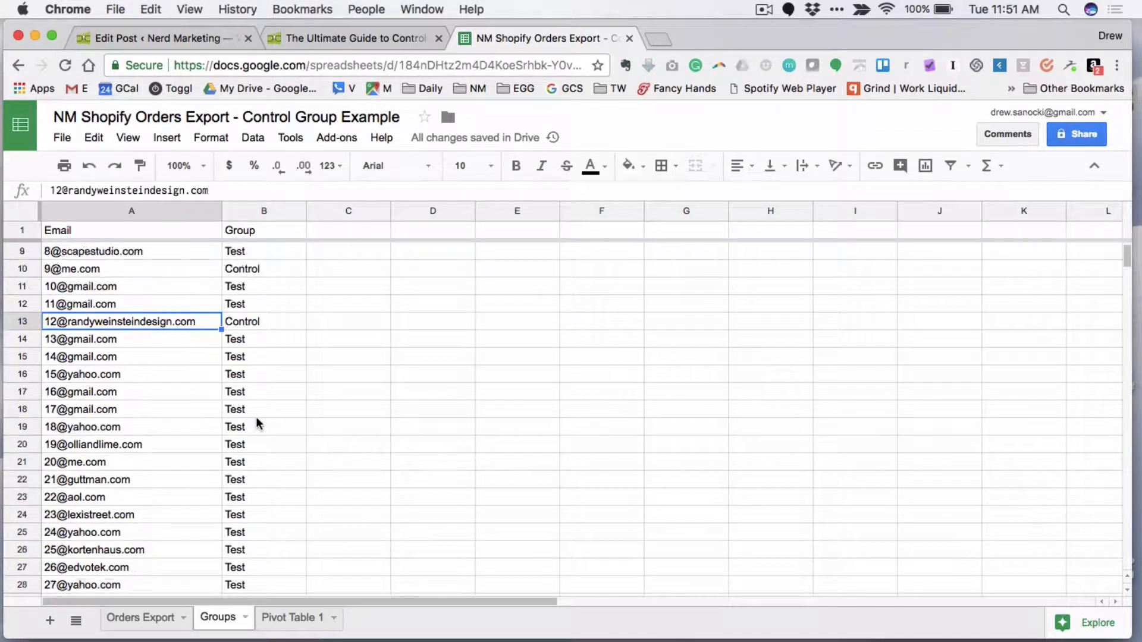
pyautogui.scroll(-5, 257, 423)
pyautogui.scroll(8, 149, 286)
pyautogui.hscroll(2, 148, 286)
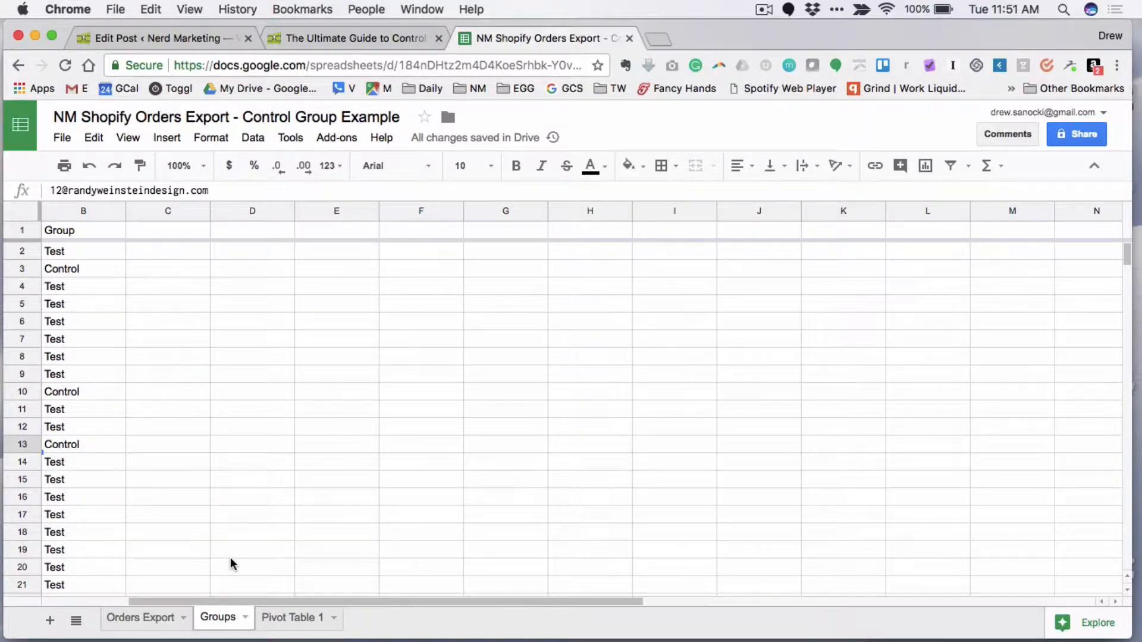
# - Look through the whole list of emails and their Test or Control assignments in the Groups sheet
pyautogui.hscroll(-2, 232, 564)
pyautogui.scroll(-1, 121, 383)
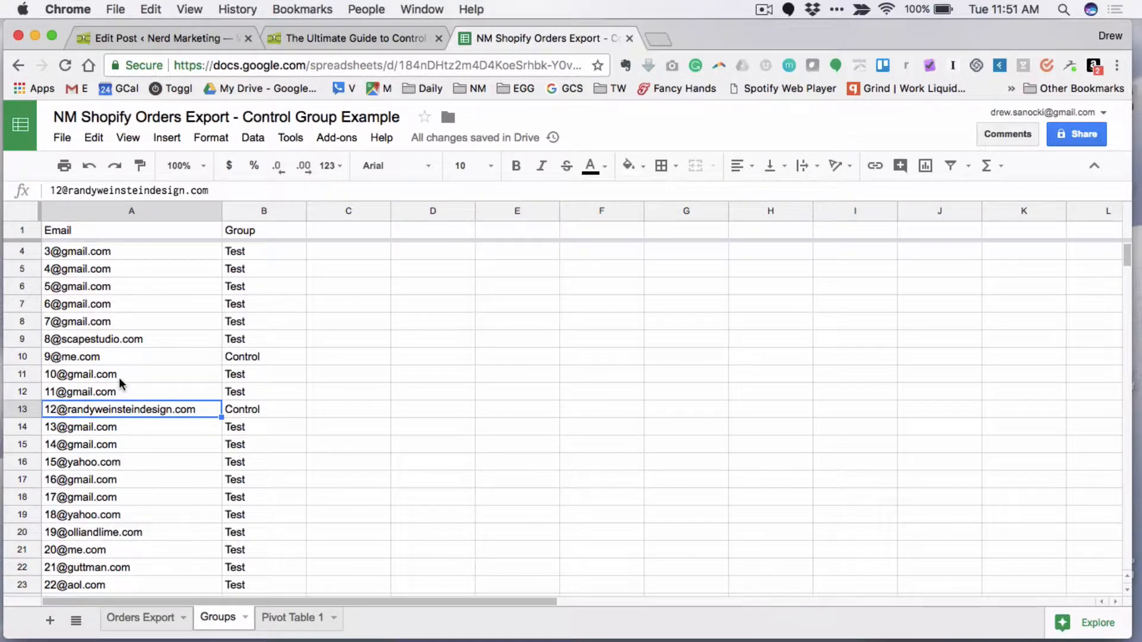
pyautogui.scroll(-12, 120, 383)
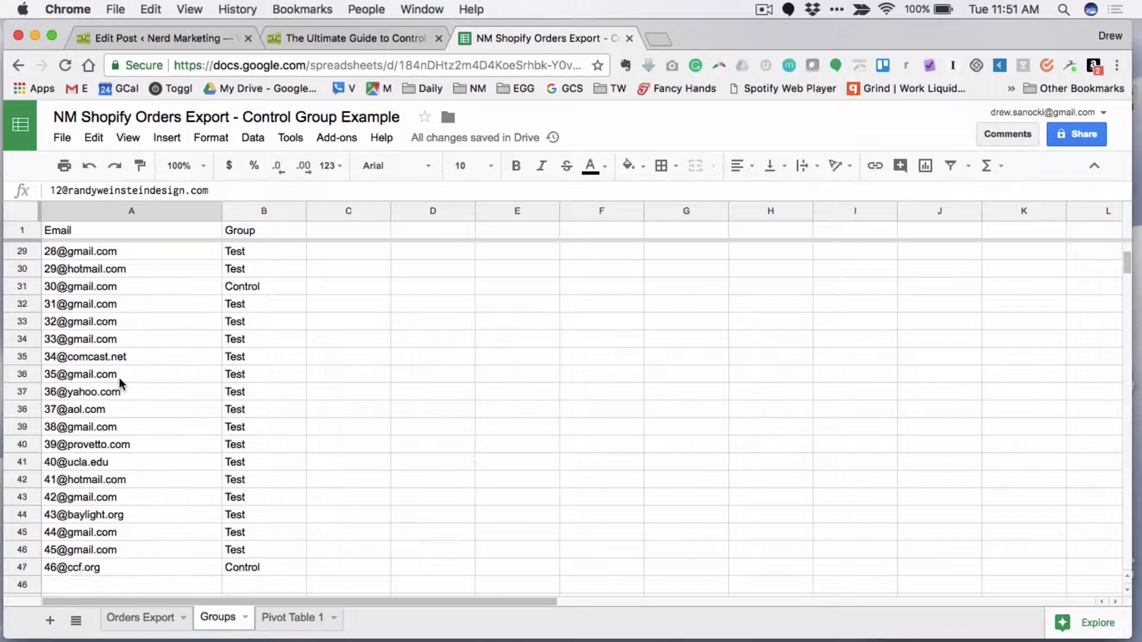
pyautogui.scroll(-4, 121, 384)
pyautogui.scroll(17, 121, 383)
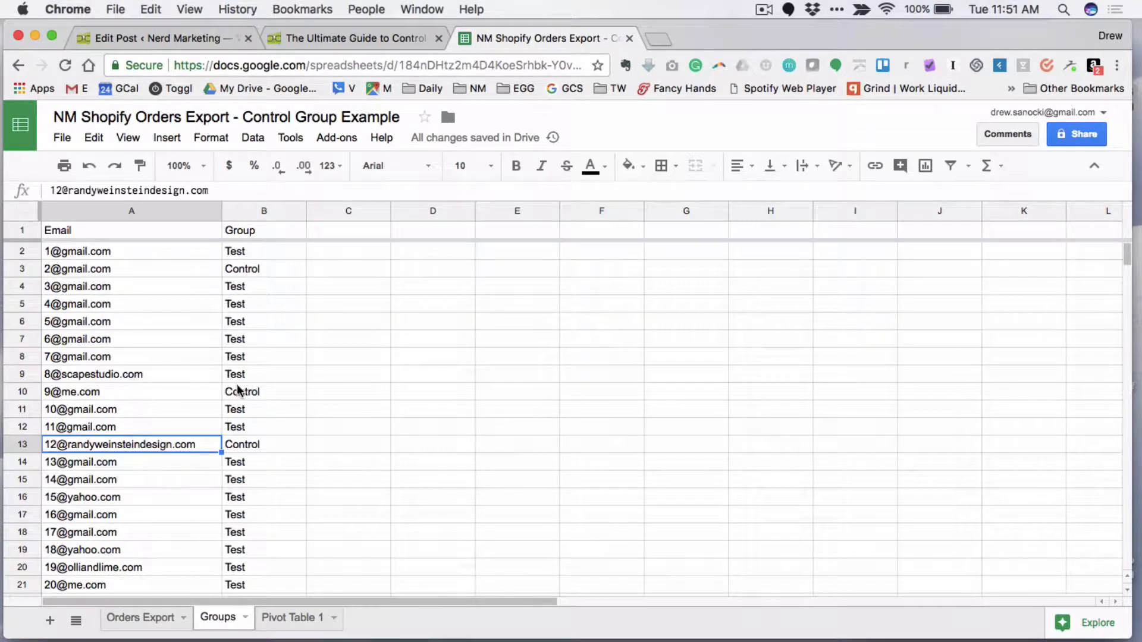
# - Revisit instruction 3 in the control groups article, and return to the spreadsheet to compare the Orders Export and Groups sheets
pyautogui.click(354, 38)
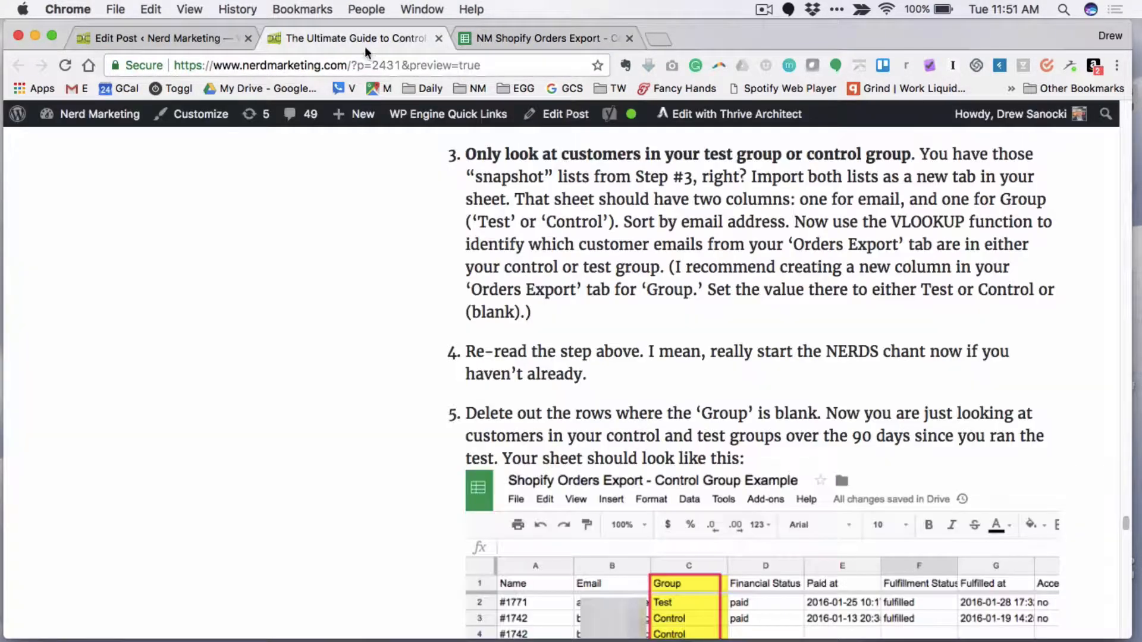
pyautogui.click(538, 37)
pyautogui.click(150, 619)
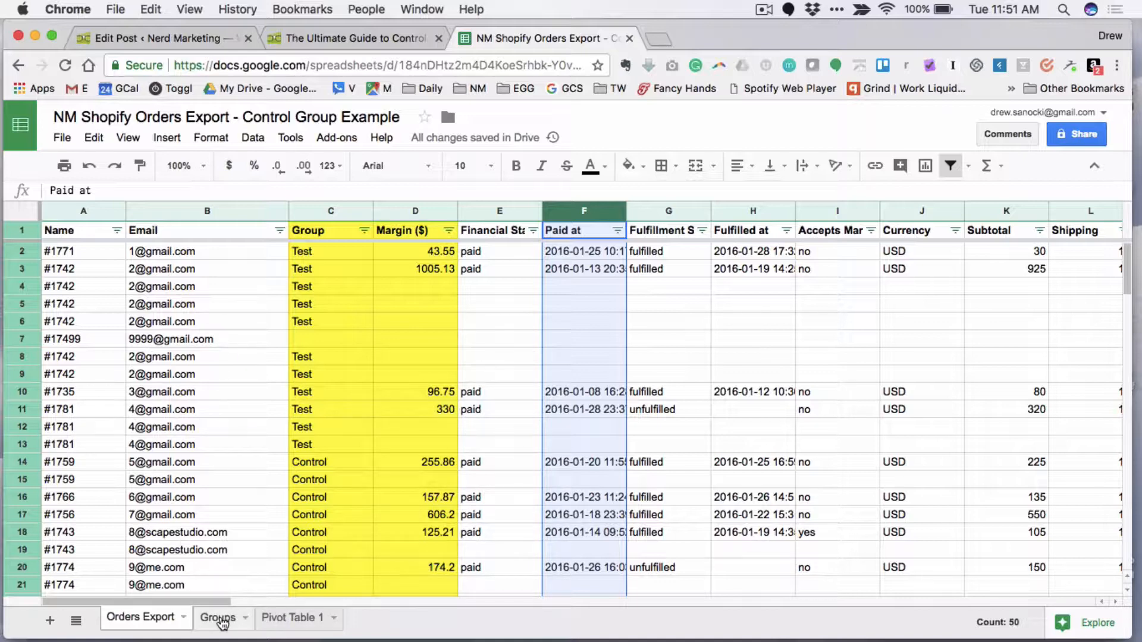
pyautogui.click(220, 618)
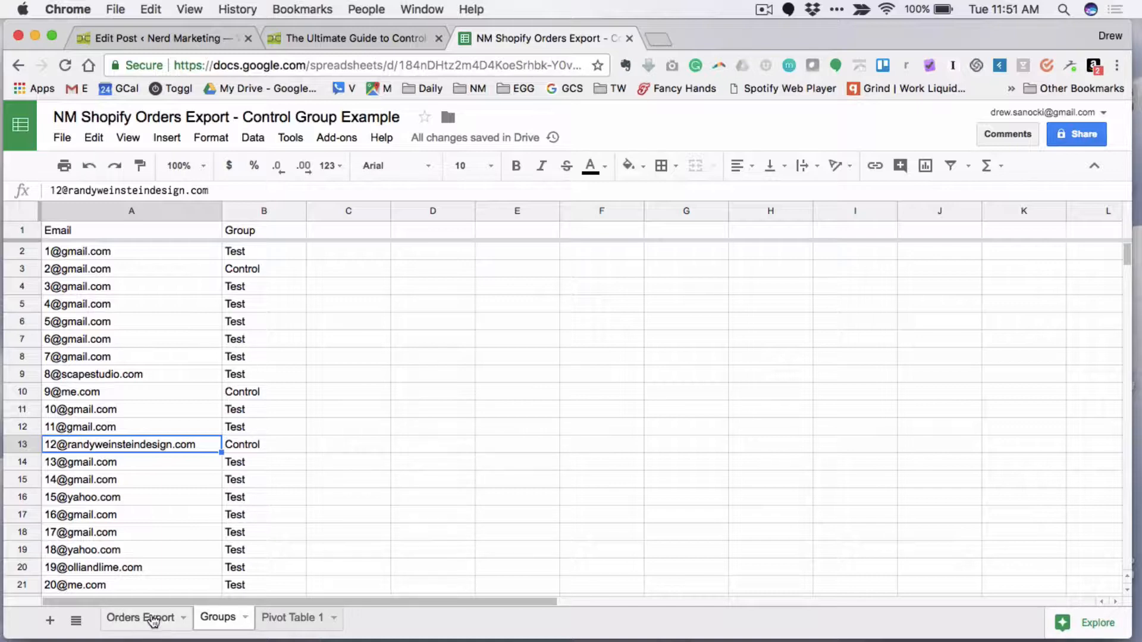
pyautogui.click(152, 617)
# - Inspect the VLOOKUP formula in Group cell C2 and the customer emails it looks up in column B
pyautogui.click(331, 252)
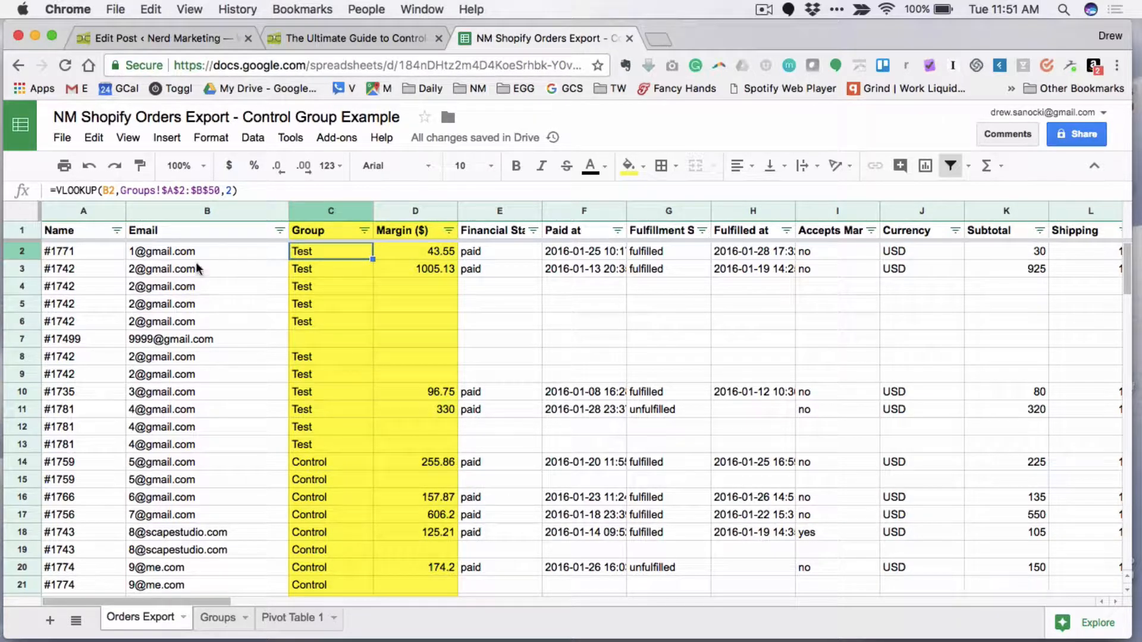
pyautogui.click(228, 255)
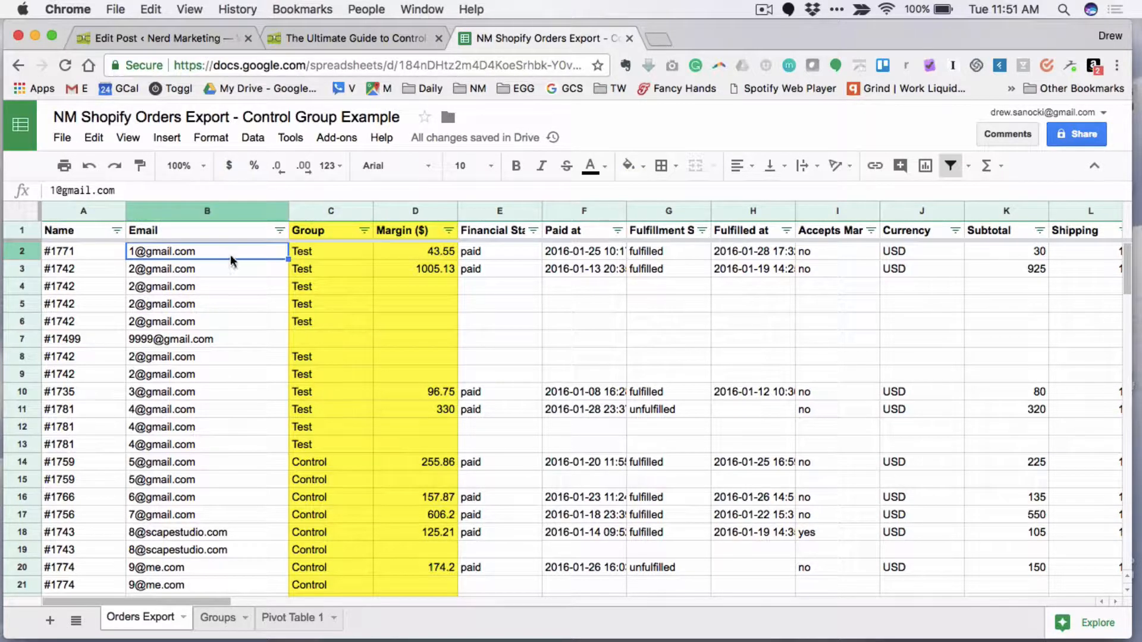
pyautogui.click(180, 305)
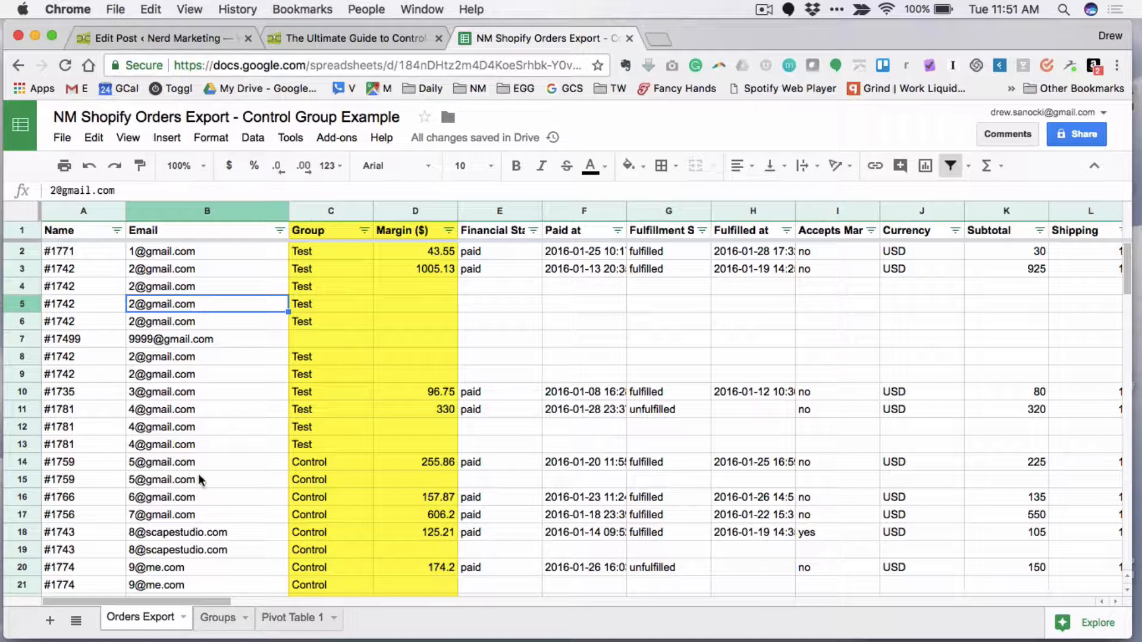
# - Check the Group column in the Groups sheet as the lookup source and return to the Orders Export sheet
pyautogui.click(215, 617)
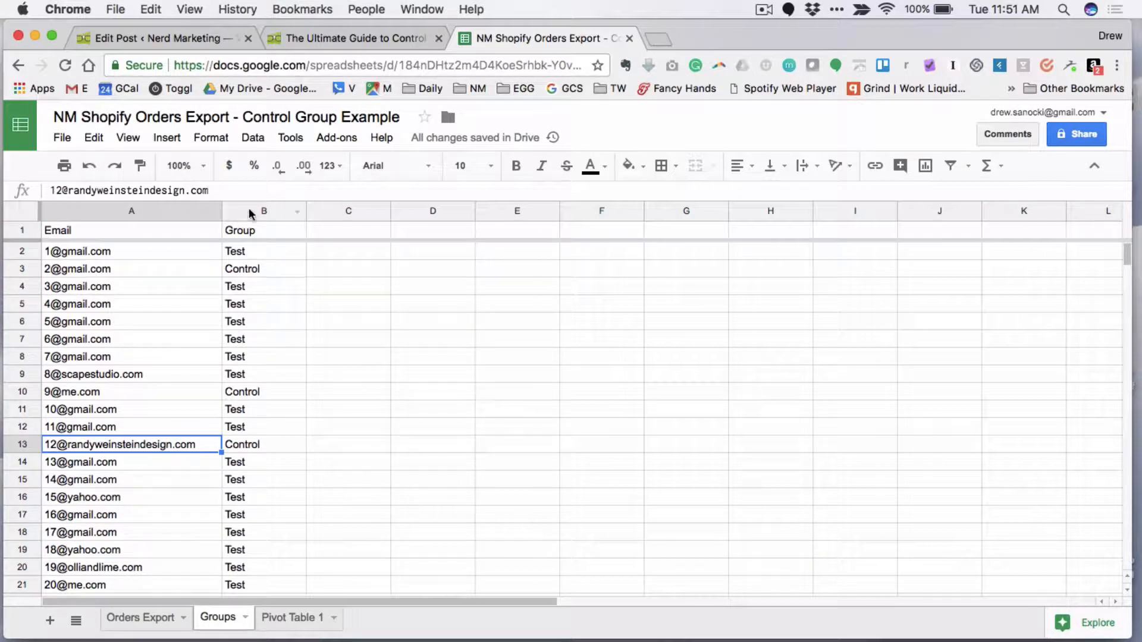
pyautogui.click(254, 275)
pyautogui.click(254, 321)
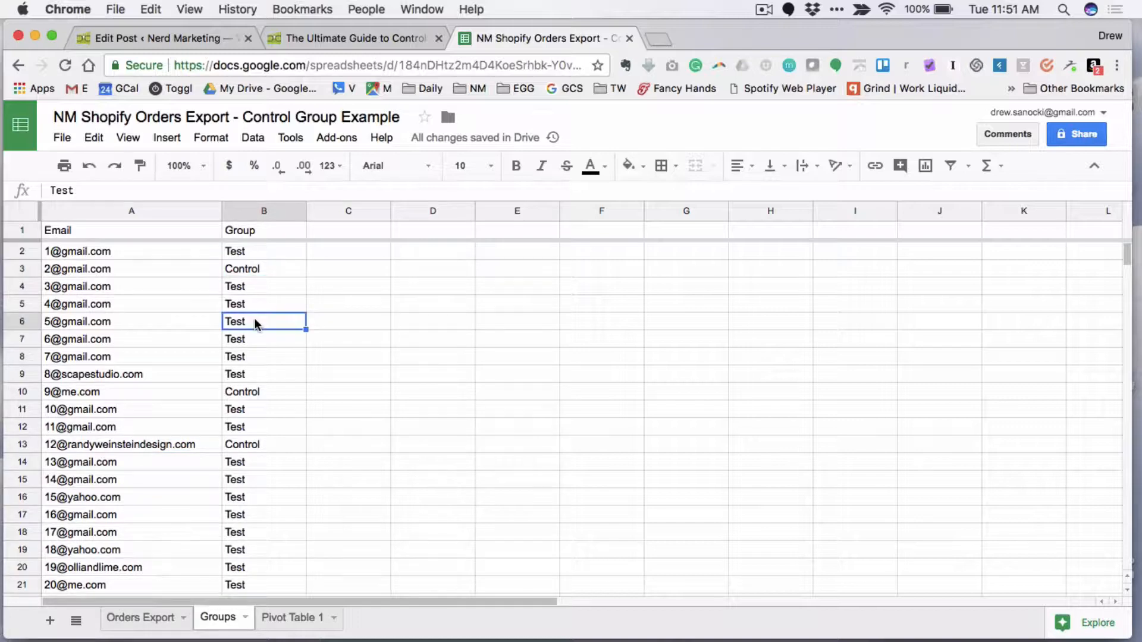
pyautogui.click(143, 618)
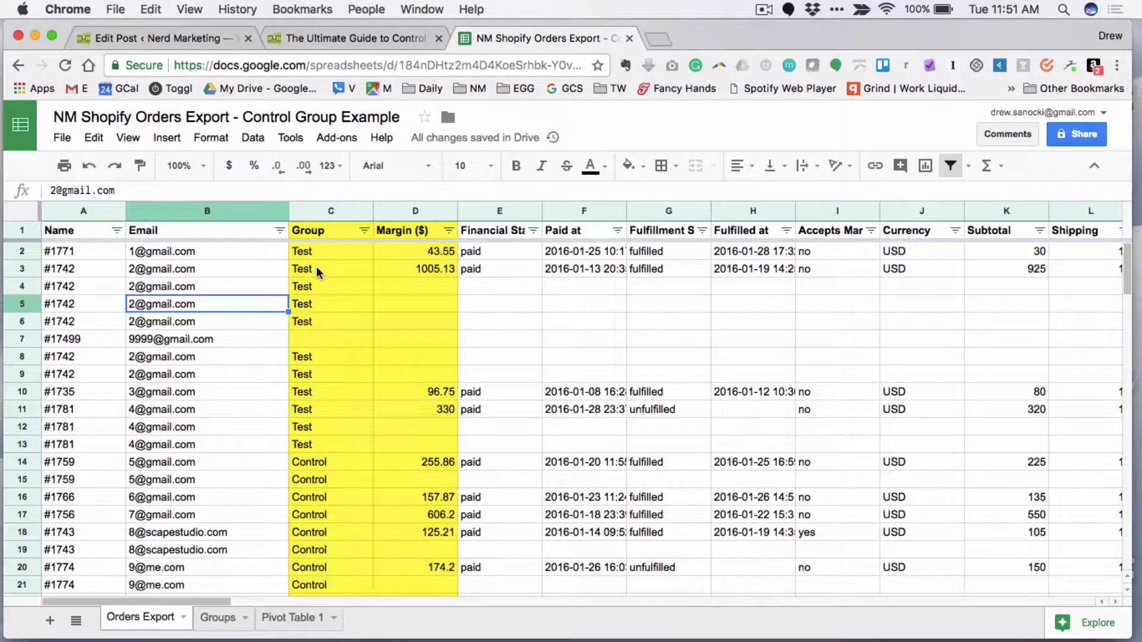
# - Inspect the Group lookup formulas down to row 14 of Orders Export and select the blank Group cell in row 7
pyautogui.click(323, 287)
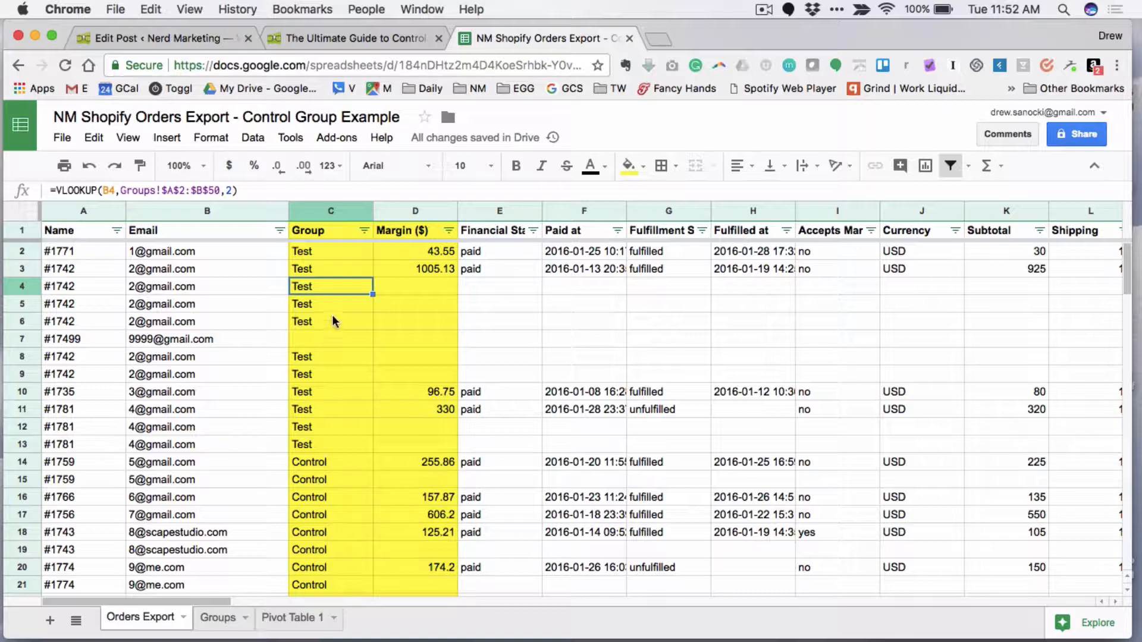
pyautogui.click(326, 272)
pyautogui.press('Down')
pyautogui.press('Down')
pyautogui.press('Down')
pyautogui.press('Down')
pyautogui.press('Down')
pyautogui.press('Down')
pyautogui.press('Down')
pyautogui.press('Down')
pyautogui.press('Down')
pyautogui.press('Down')
pyautogui.press('Down')
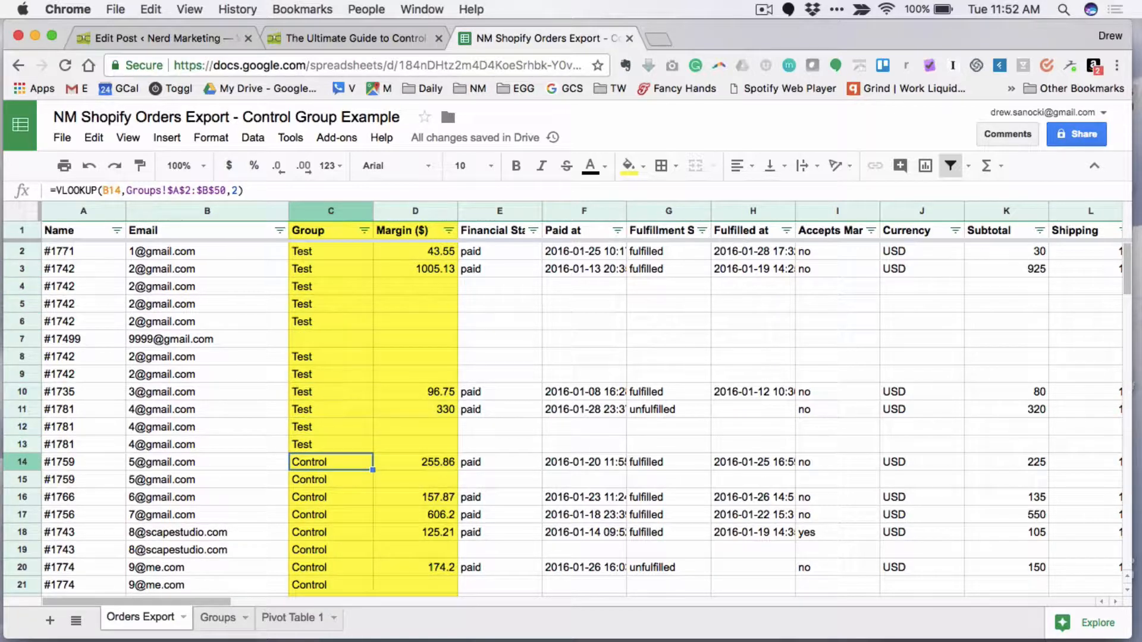
pyautogui.press('Up')
pyautogui.press('Up')
pyautogui.press('Up')
pyautogui.press('Up')
pyautogui.press('Up')
pyautogui.press('Up')
pyautogui.press('Up')
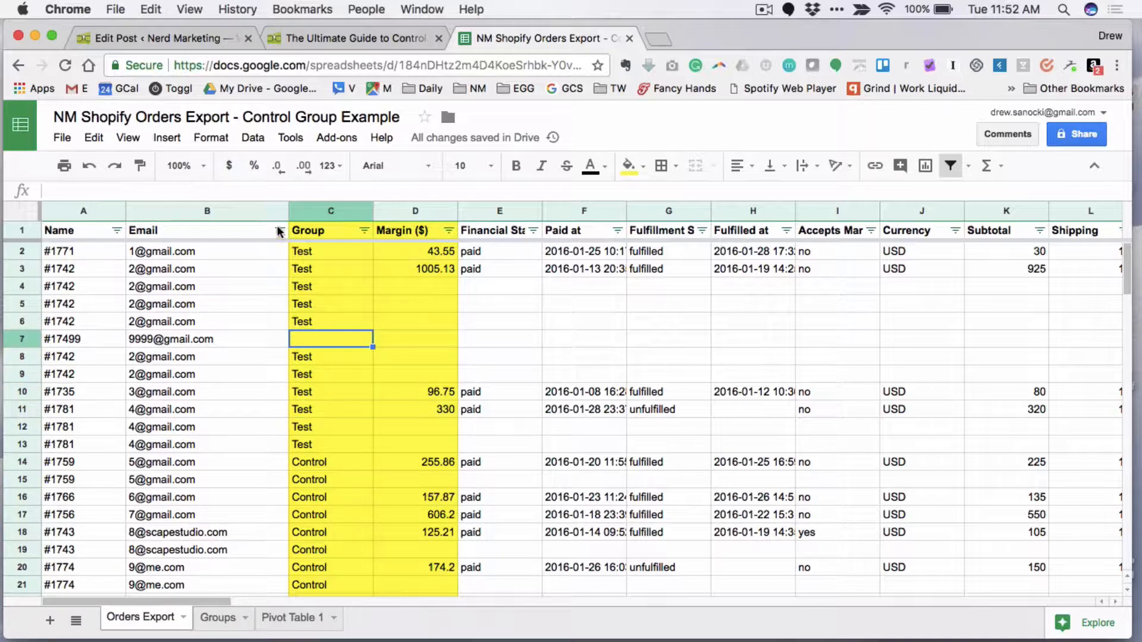
# - Check the Group column's filter values without applying a filter, and delete row 7, where the Group is blank
pyautogui.click(363, 230)
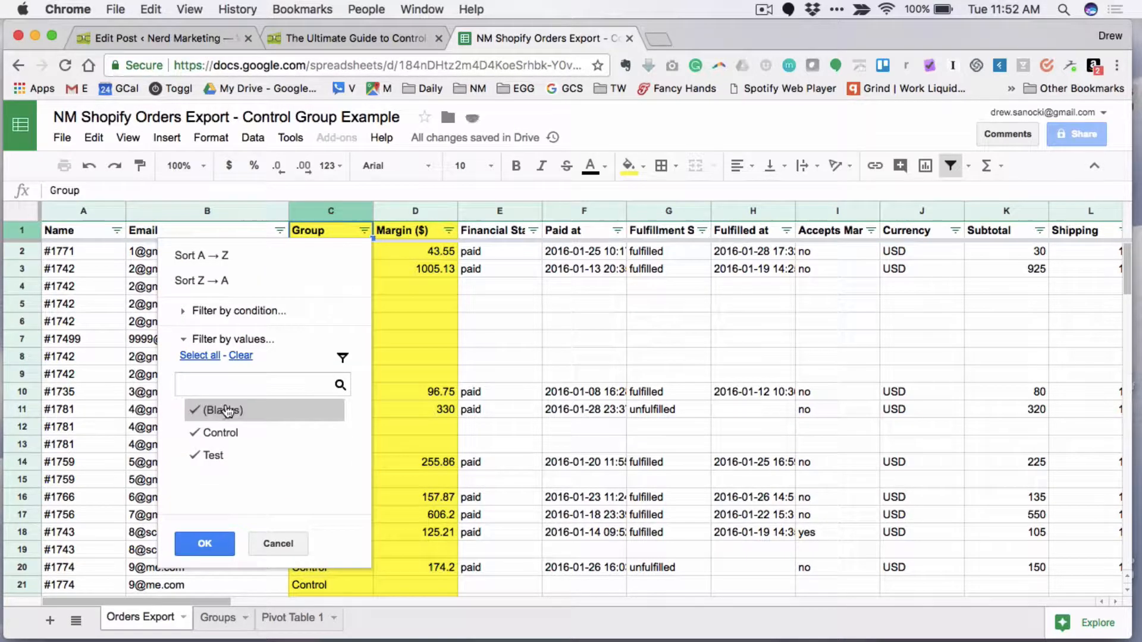
pyautogui.click(475, 382)
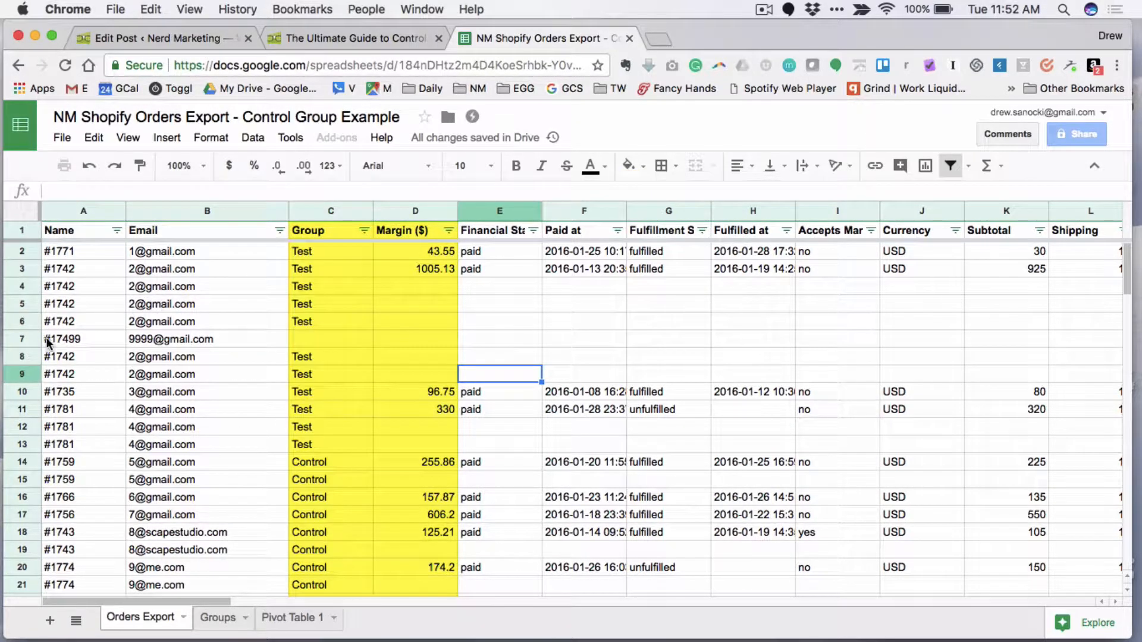
pyautogui.click(22, 339)
pyautogui.rightClick(29, 339)
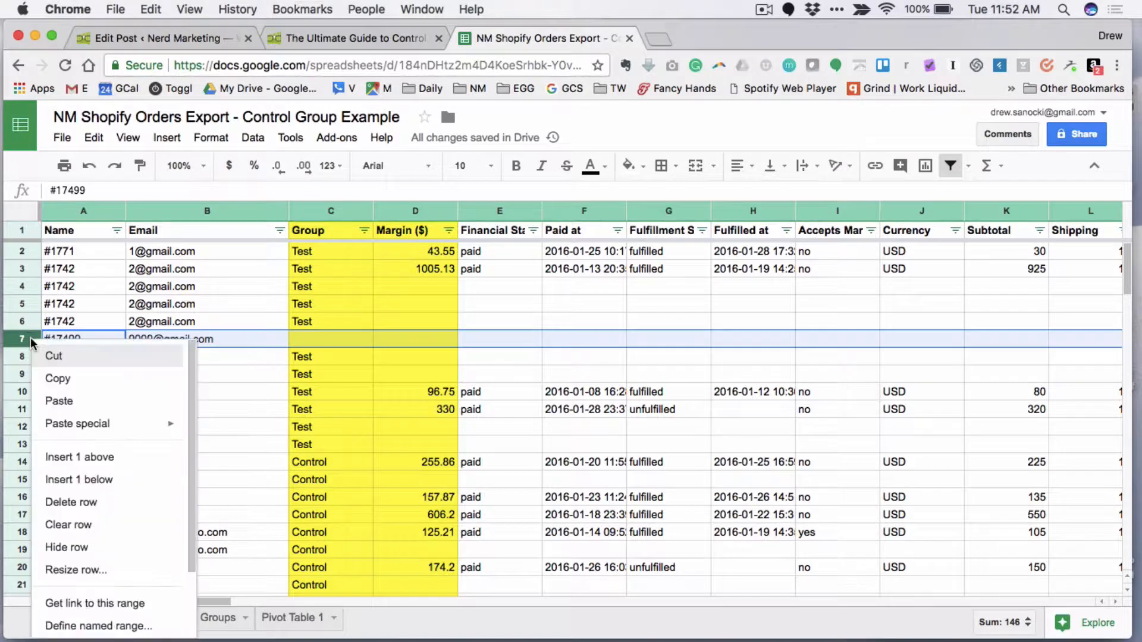
pyautogui.click(79, 504)
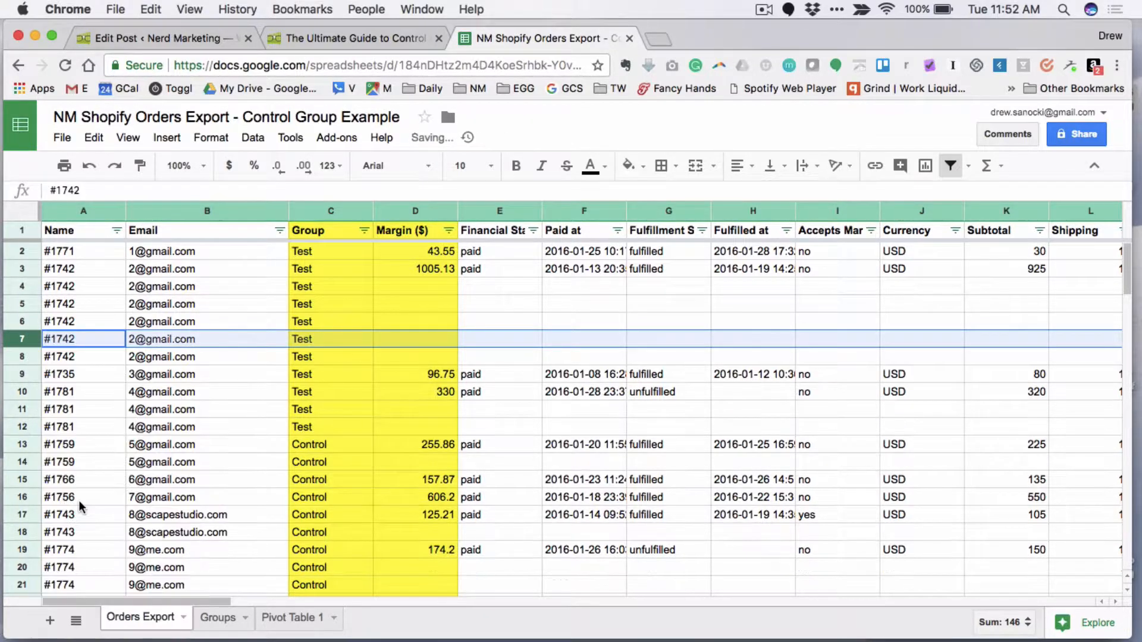
pyautogui.click(345, 358)
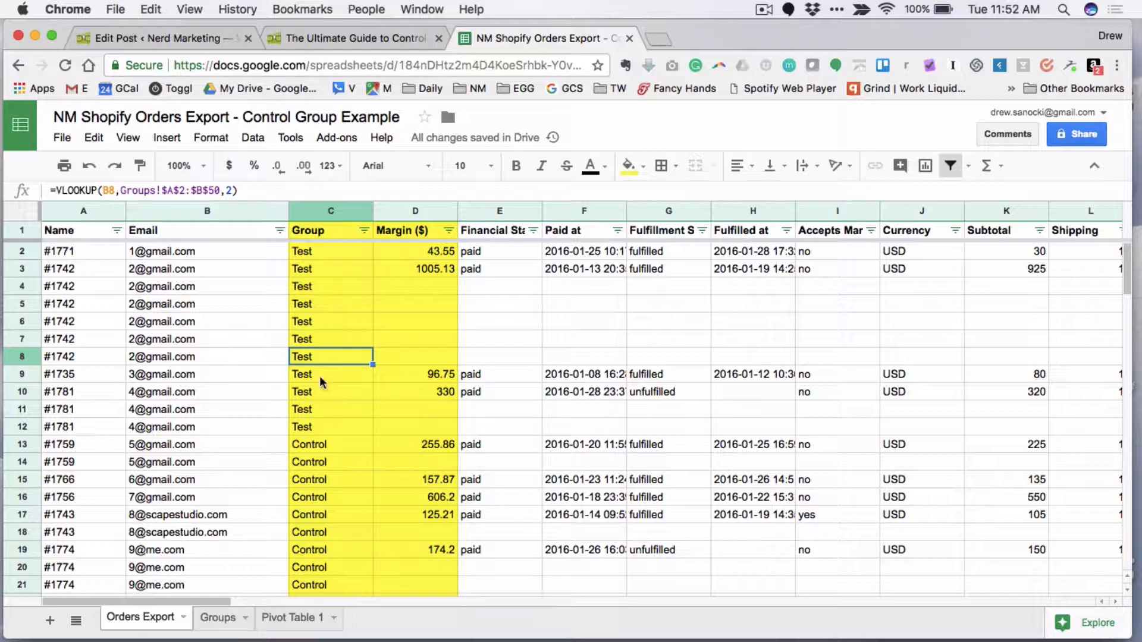
pyautogui.click(282, 358)
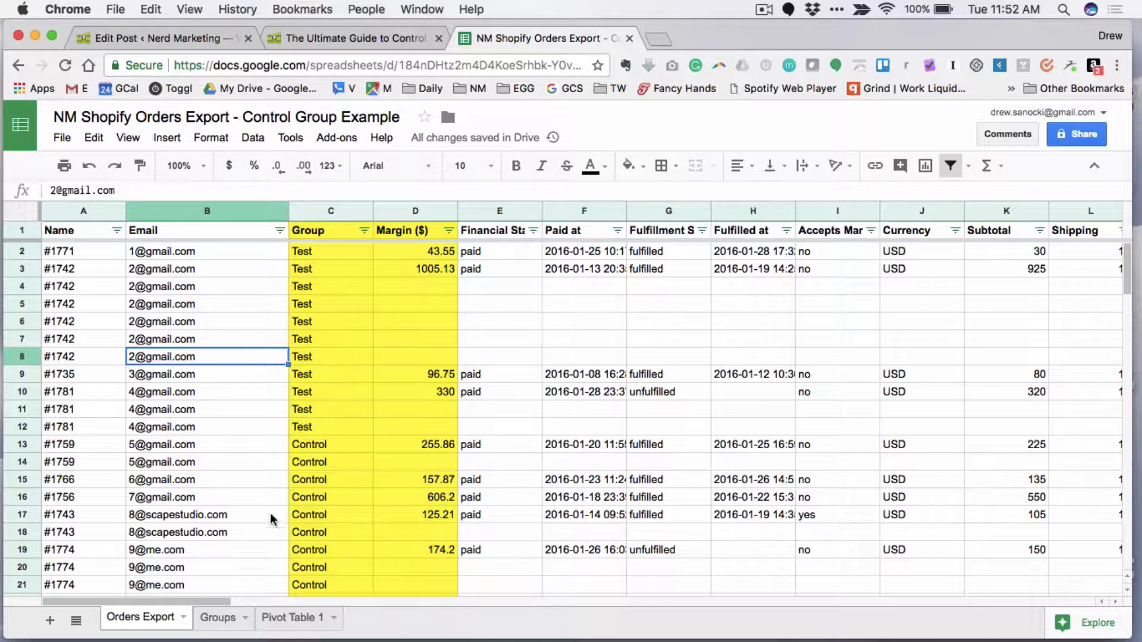
# - Switch to the control groups article and read instructions 4 and 5, highlighting each paragraph briefly
pyautogui.click(377, 37)
pyautogui.scroll(-1, 540, 283)
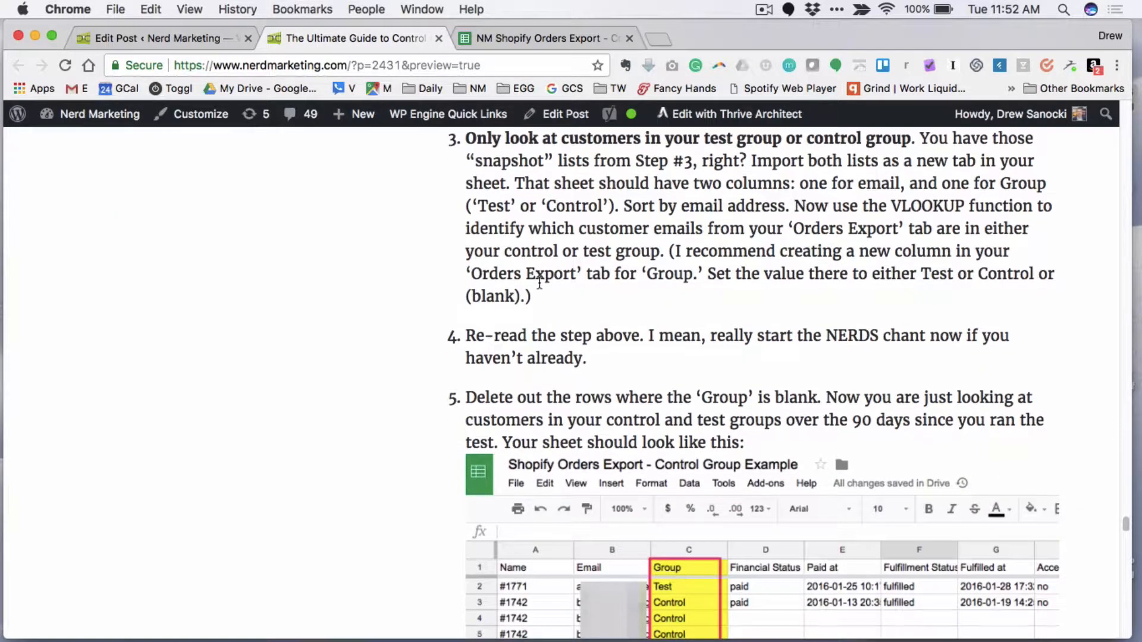
pyautogui.scroll(-1, 539, 283)
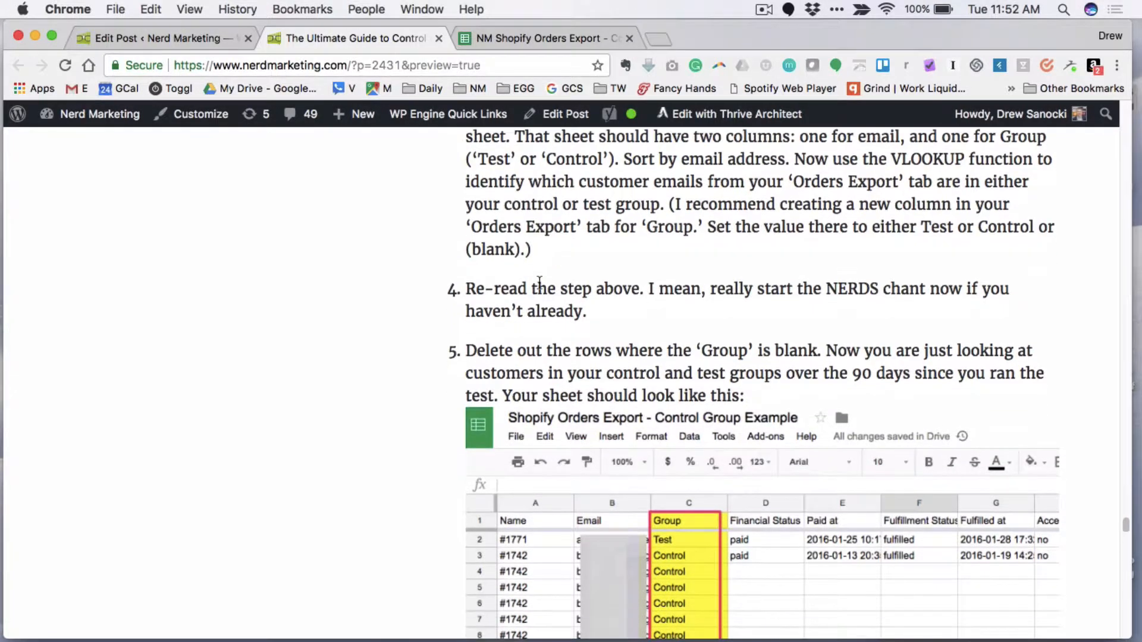
pyautogui.tripleClick(484, 288)
pyautogui.scroll(-3, 581, 289)
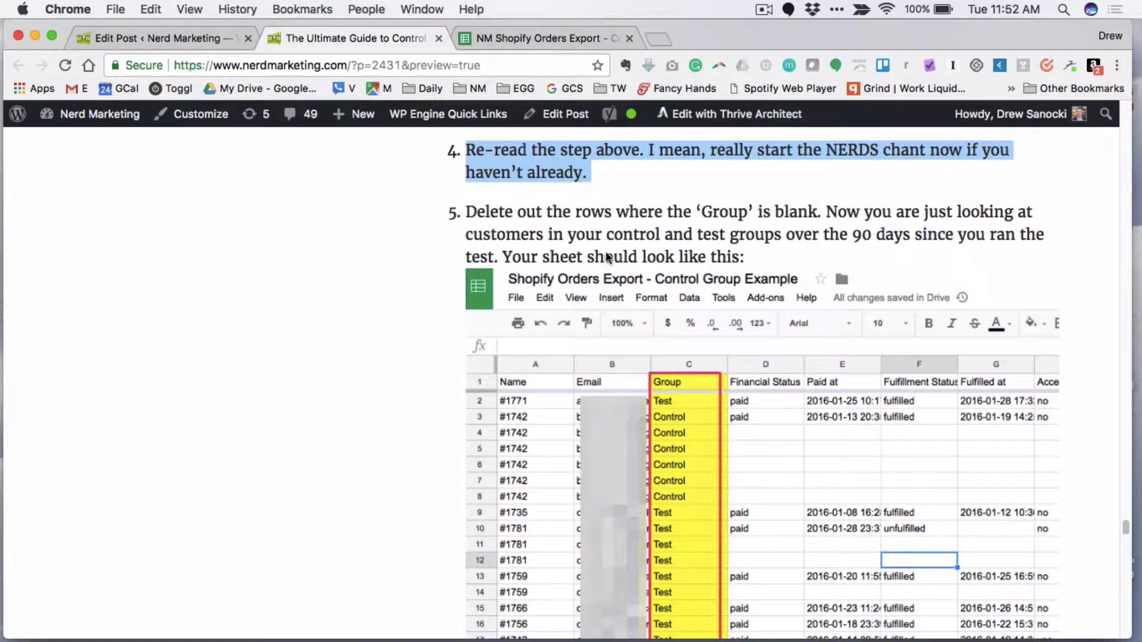
pyautogui.tripleClick(627, 217)
pyautogui.click(758, 212)
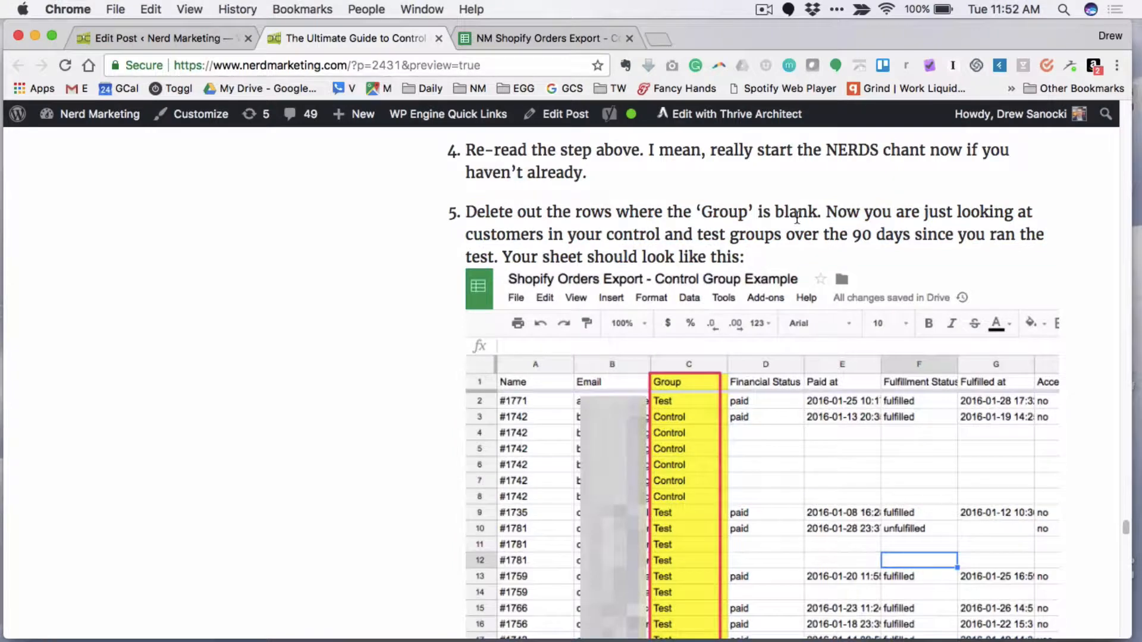
# - Read on to instruction 6 in the article and highlight the phrase "margin dollars column"
pyautogui.scroll(-1, 801, 220)
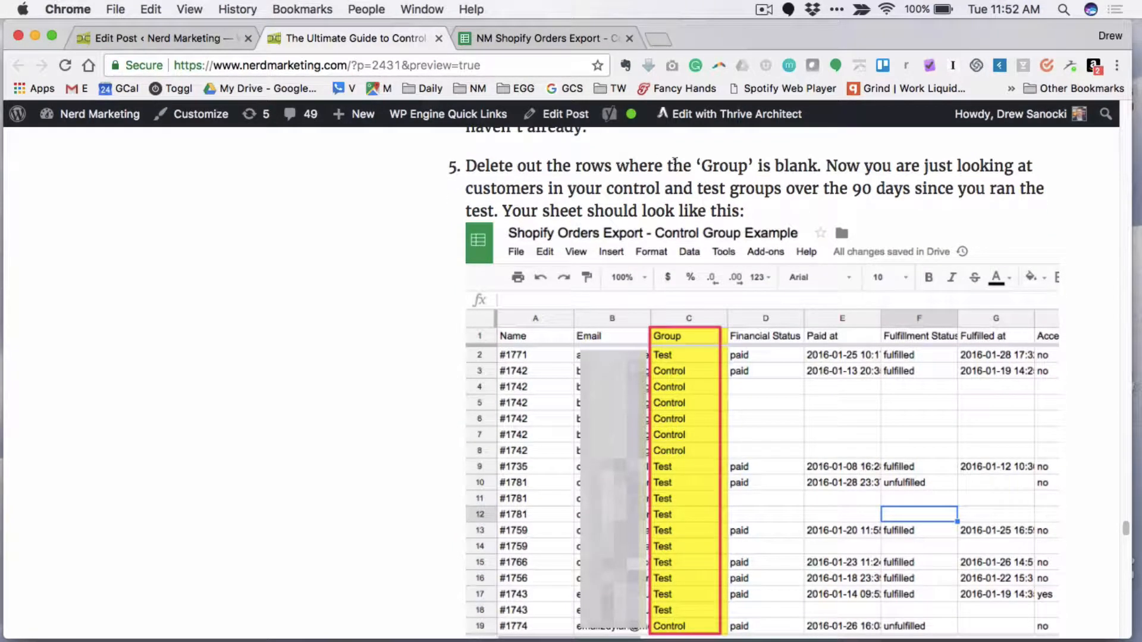
pyautogui.scroll(-7, 626, 234)
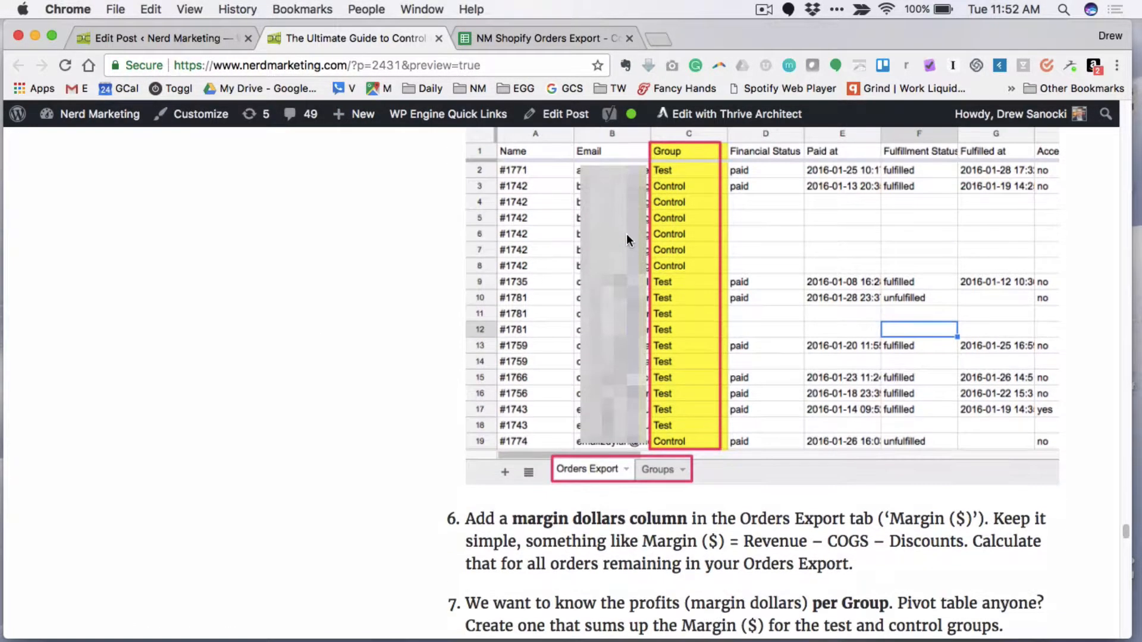
pyautogui.scroll(-2, 626, 237)
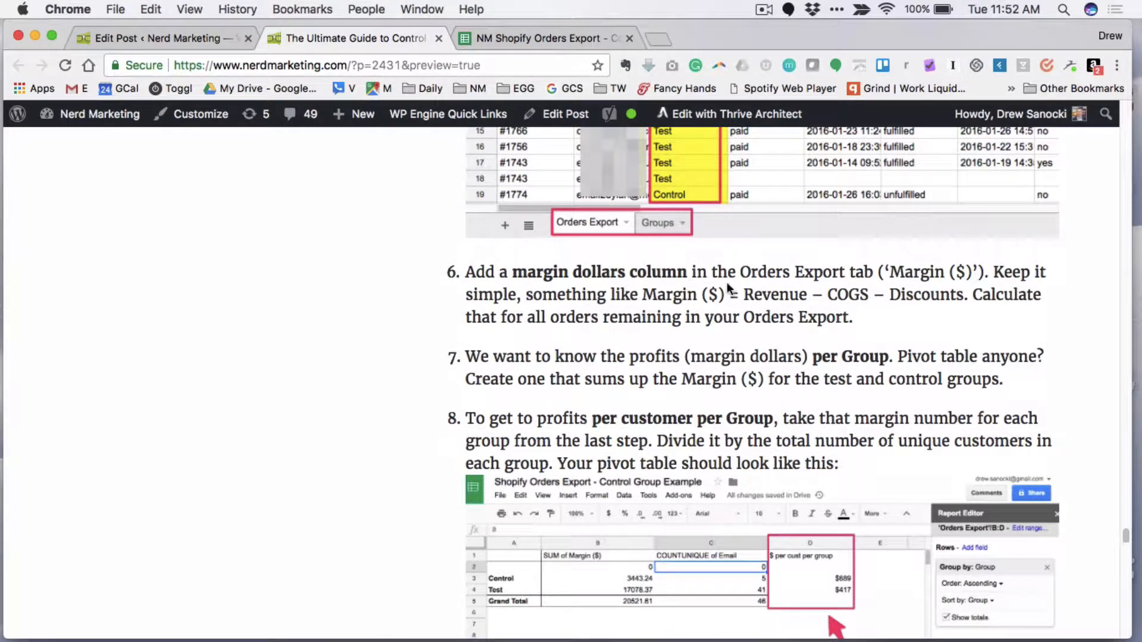
pyautogui.moveTo(658, 272); pyautogui.dragTo(516, 272)
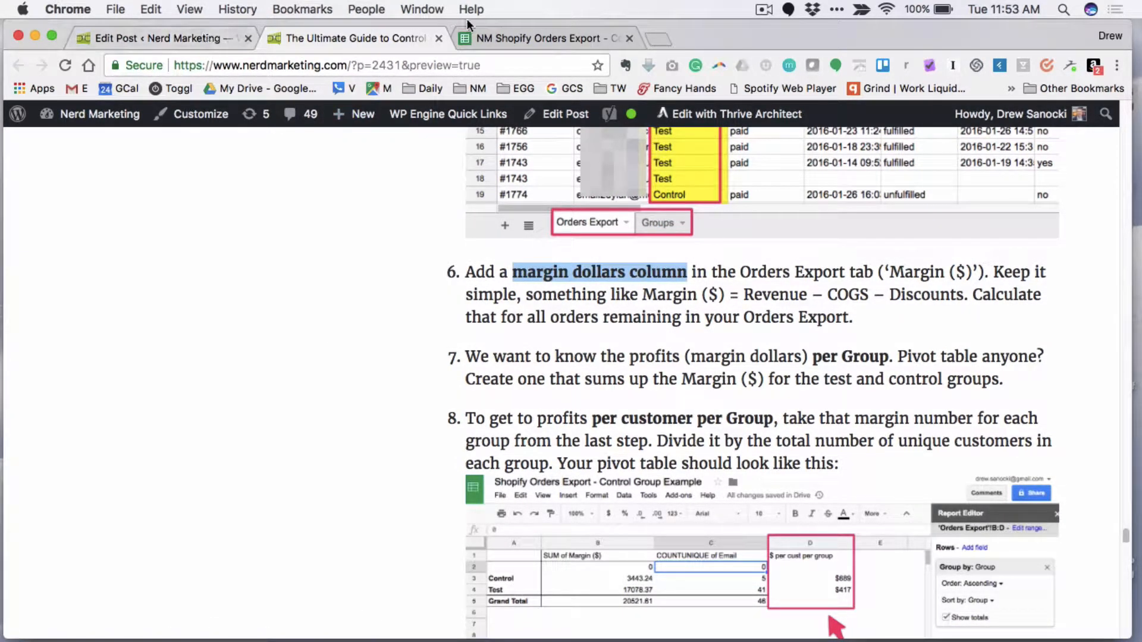
# - Switch back to the orders spreadsheet and inspect the Margin ($) header and the formulas in cells D2 to D4
pyautogui.click(491, 37)
pyautogui.click(411, 235)
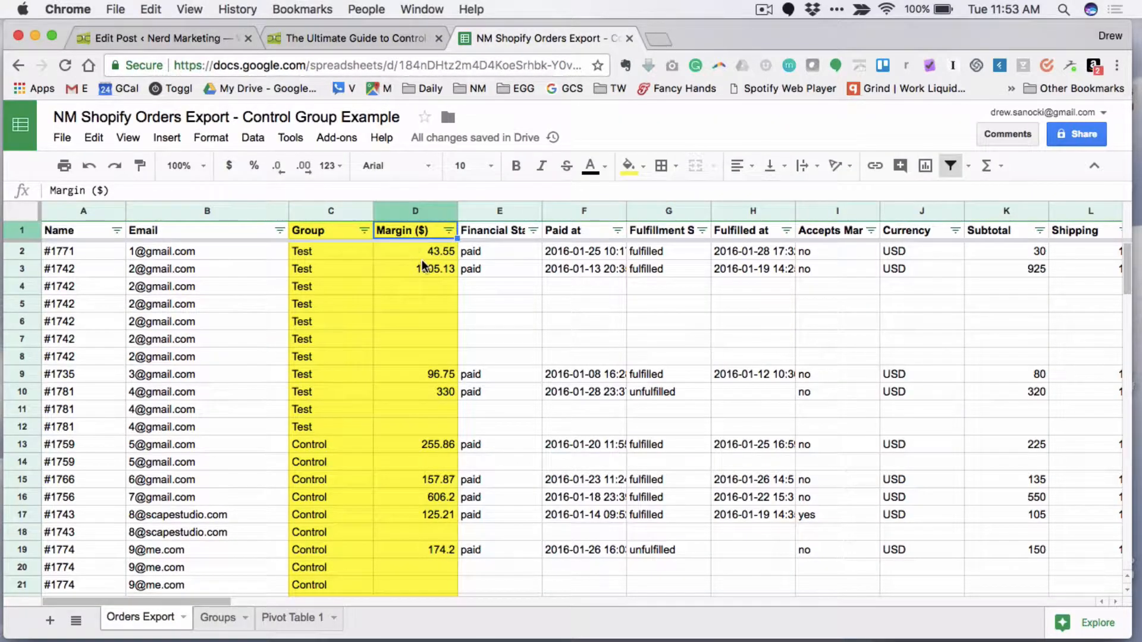
pyautogui.click(422, 264)
pyautogui.click(424, 253)
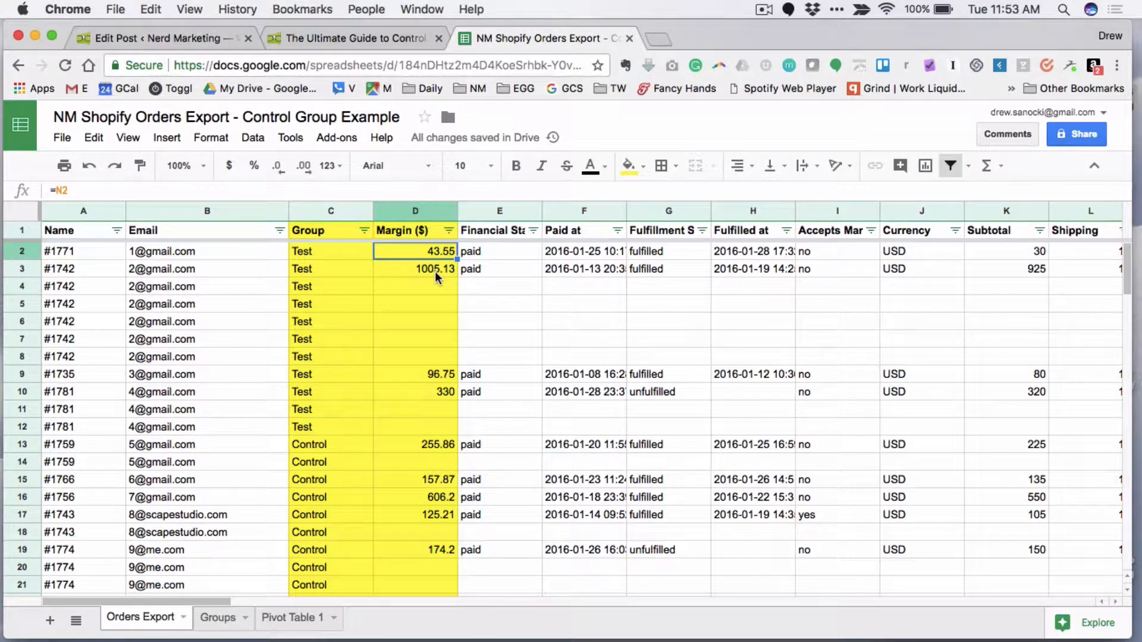
pyautogui.click(434, 271)
pyautogui.click(435, 292)
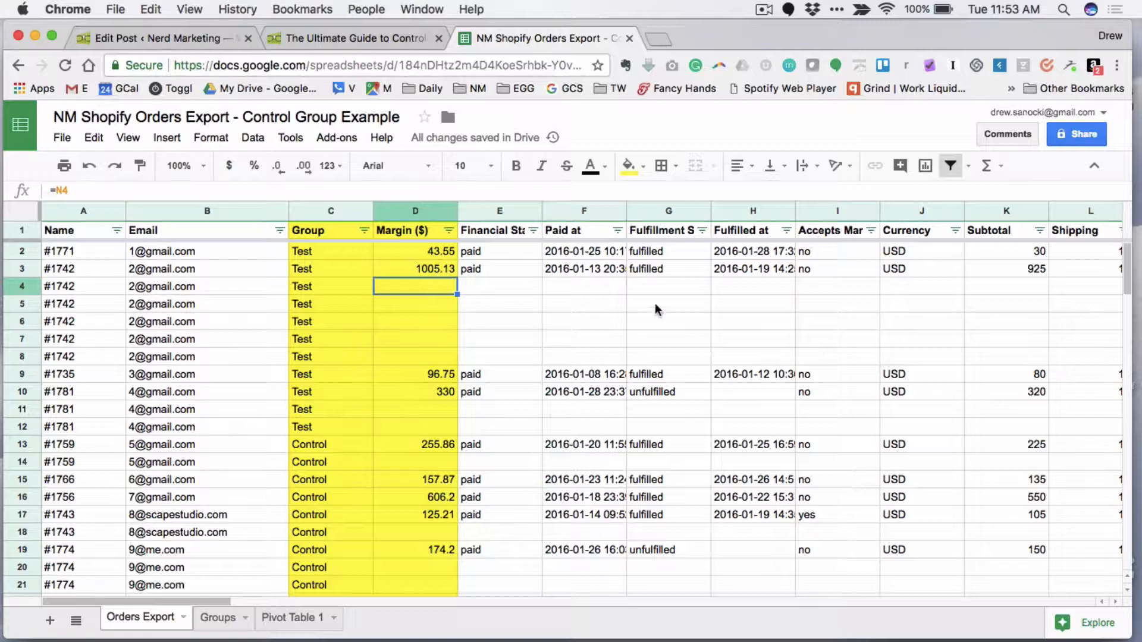
# - Examine the Subtotal value in K3 and the Discount Code column header in the Orders Export sheet
pyautogui.click(1032, 272)
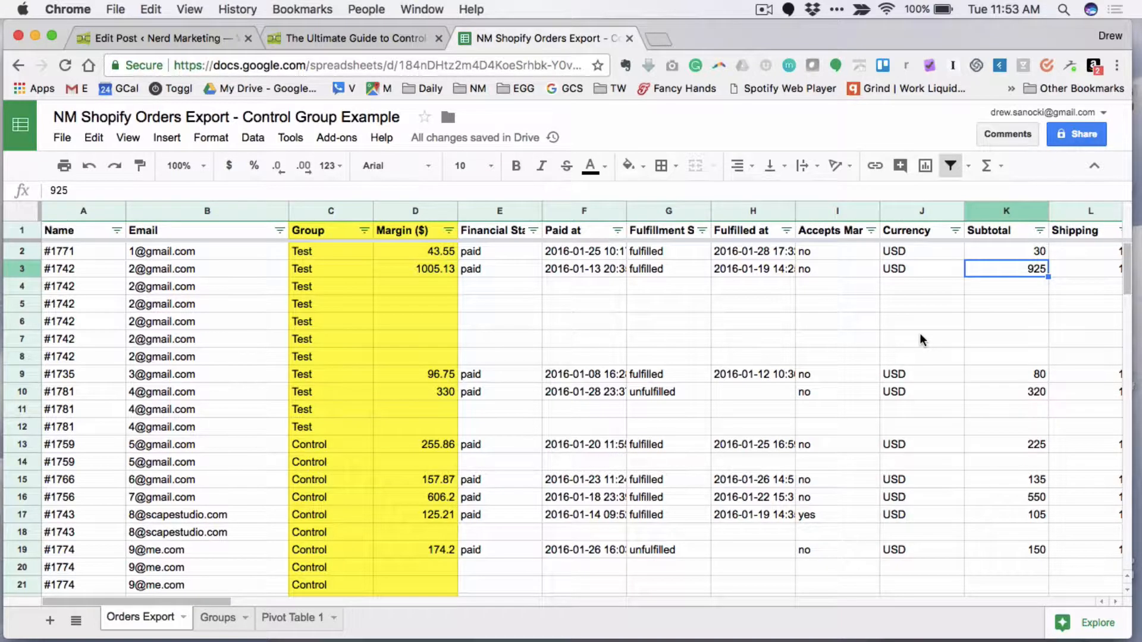
pyautogui.hscroll(5, 919, 333)
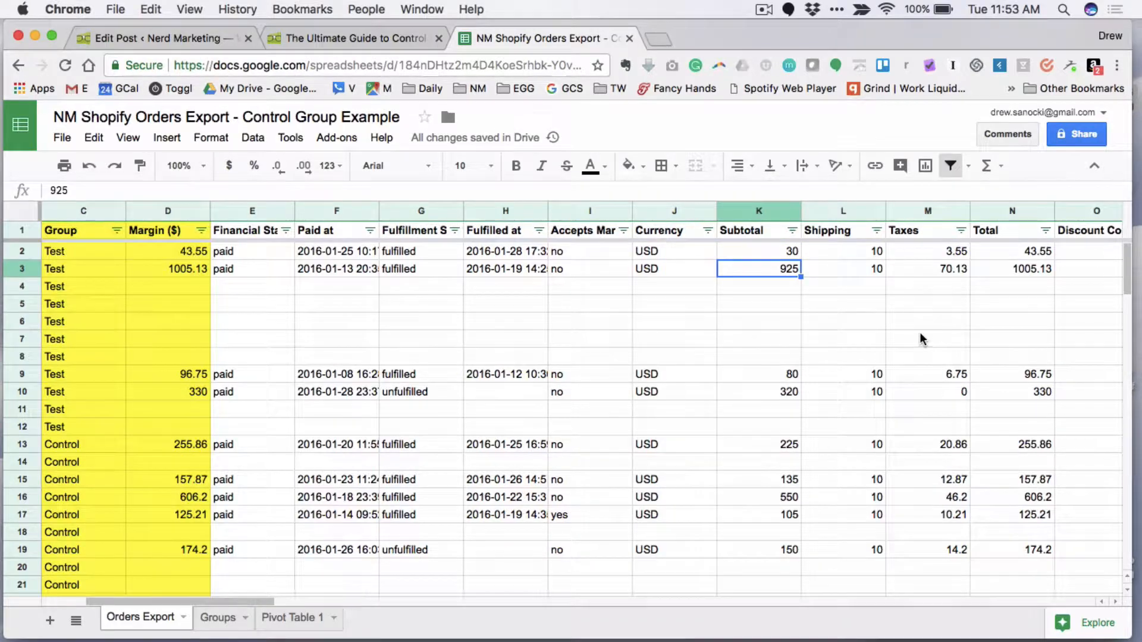
pyautogui.click(1079, 229)
pyautogui.hscroll(2, 1077, 280)
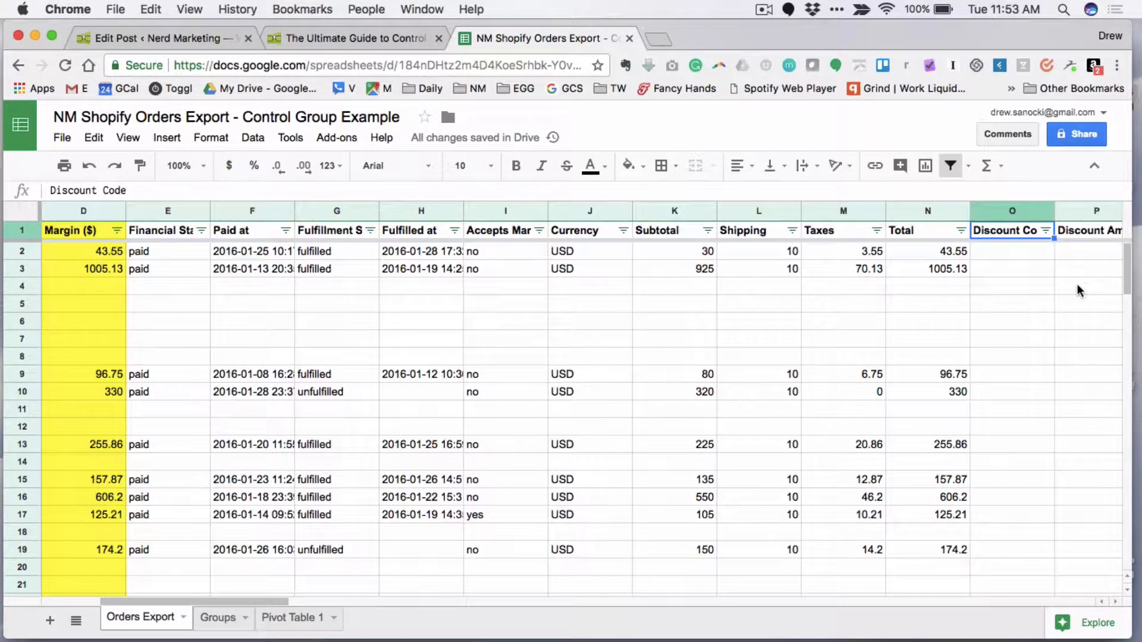
# - Inspect the Margin ($) header and the formulas in cells D3, D10 and D2 of the Orders Export sheet
pyautogui.hscroll(-4, 780, 355)
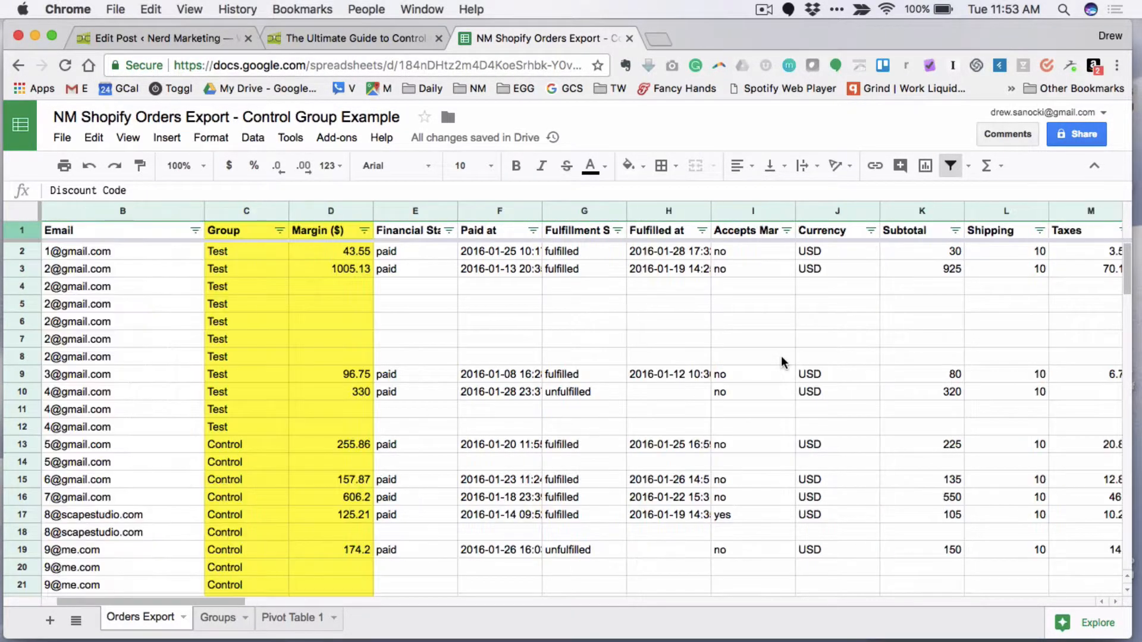
pyautogui.click(346, 265)
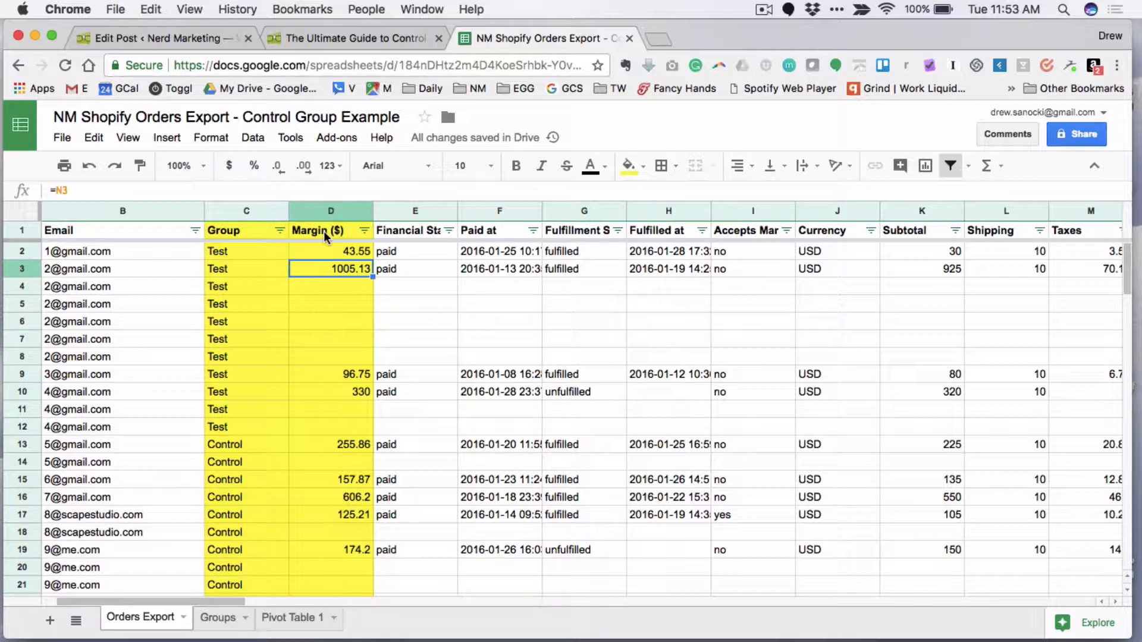
pyautogui.click(324, 230)
pyautogui.click(352, 268)
pyautogui.click(353, 390)
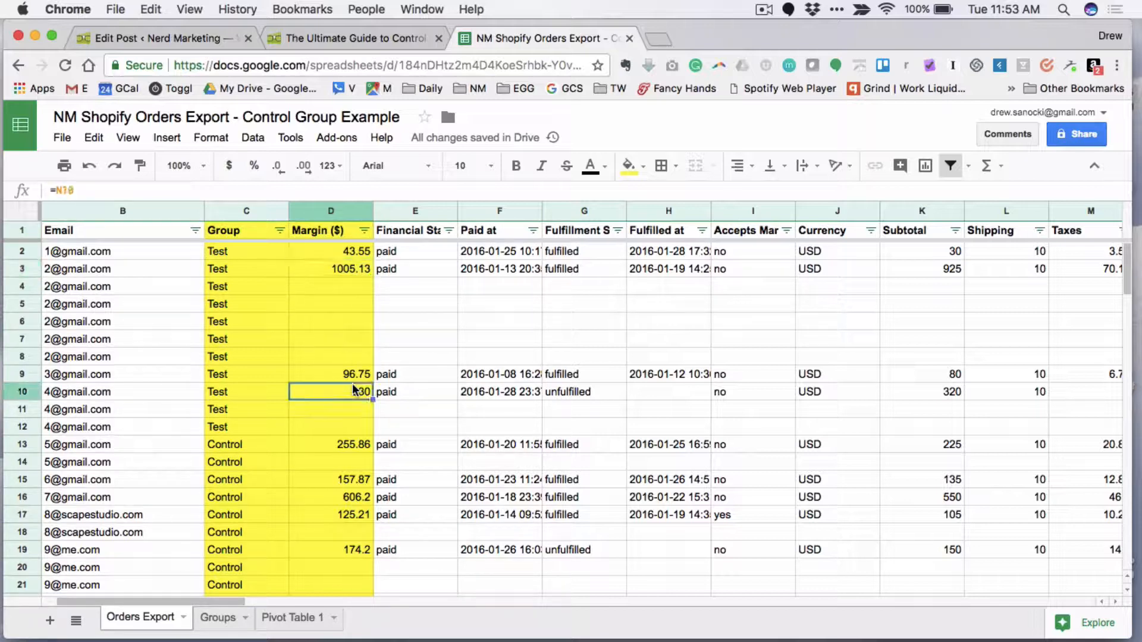
pyautogui.click(355, 254)
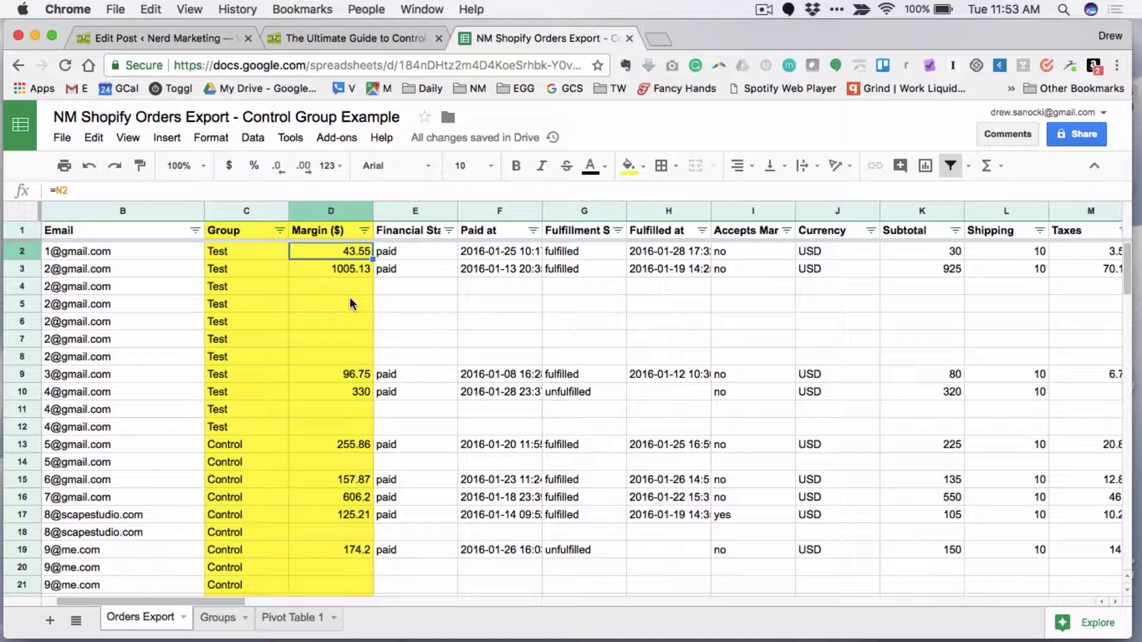
# - Switch to the control groups article and read instruction 7, highlighting the start of its first sentence
pyautogui.click(347, 38)
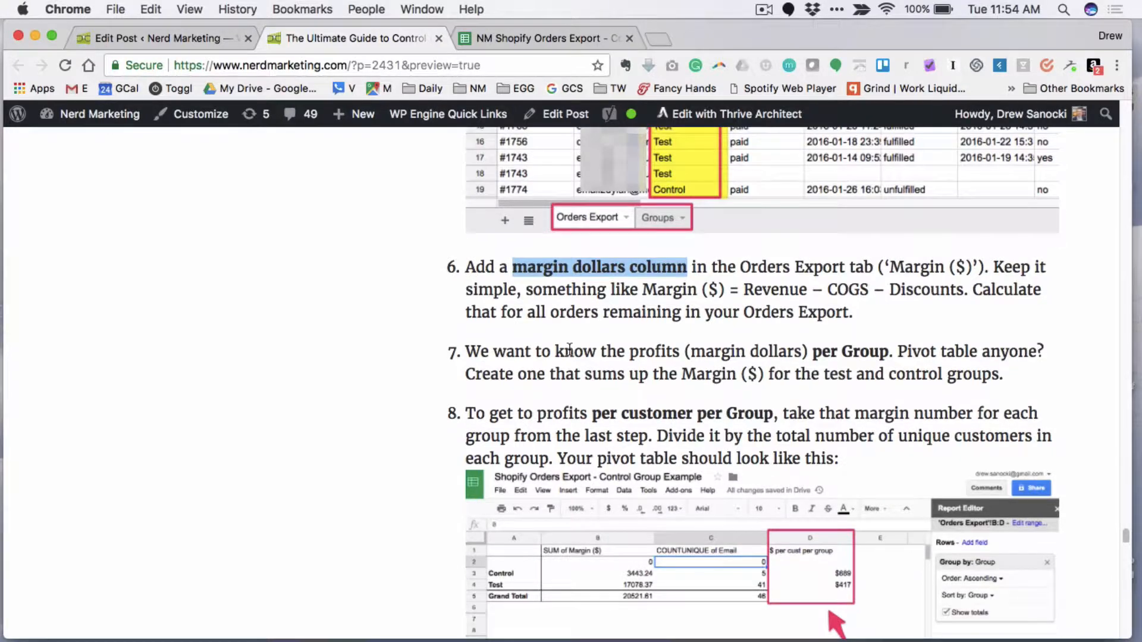
pyautogui.scroll(-3, 528, 305)
pyautogui.moveTo(465, 275); pyautogui.dragTo(736, 276)
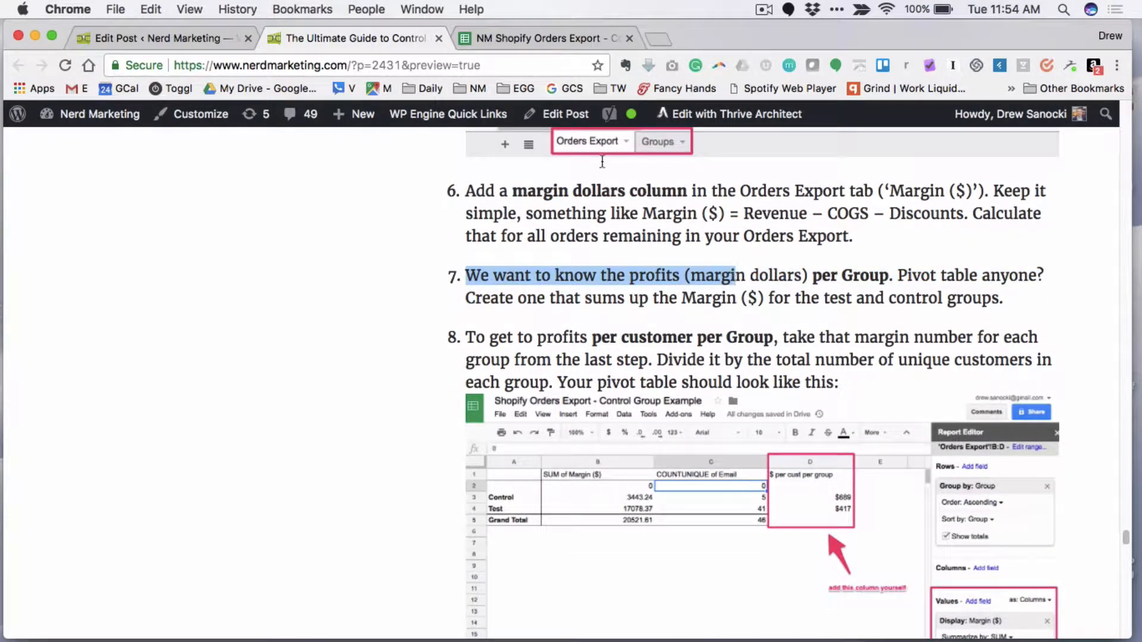
# - Switch back to the orders spreadsheet and go through the Margin ($) cells of the Test and Control rows
pyautogui.click(552, 39)
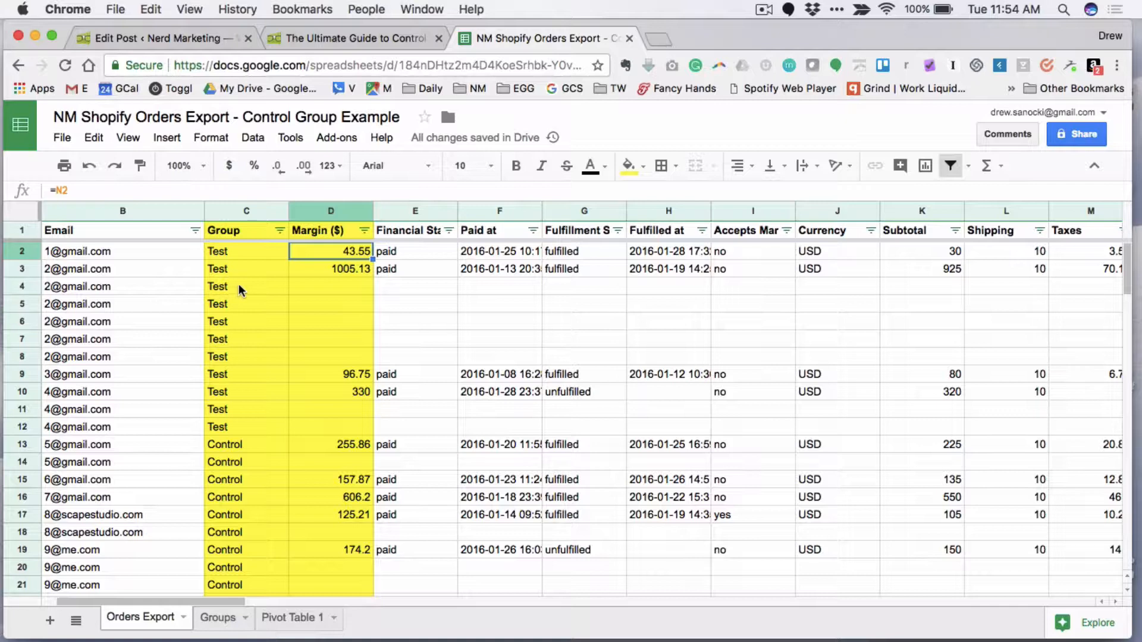
pyautogui.press('Down')
pyautogui.click(367, 355)
pyautogui.press('Down')
pyautogui.press('Down')
pyautogui.press('Down')
pyautogui.press('Down')
pyautogui.press('Down')
pyautogui.press('Down')
pyautogui.press('Down')
pyautogui.press('Down')
pyautogui.press('Down')
pyautogui.press('Down')
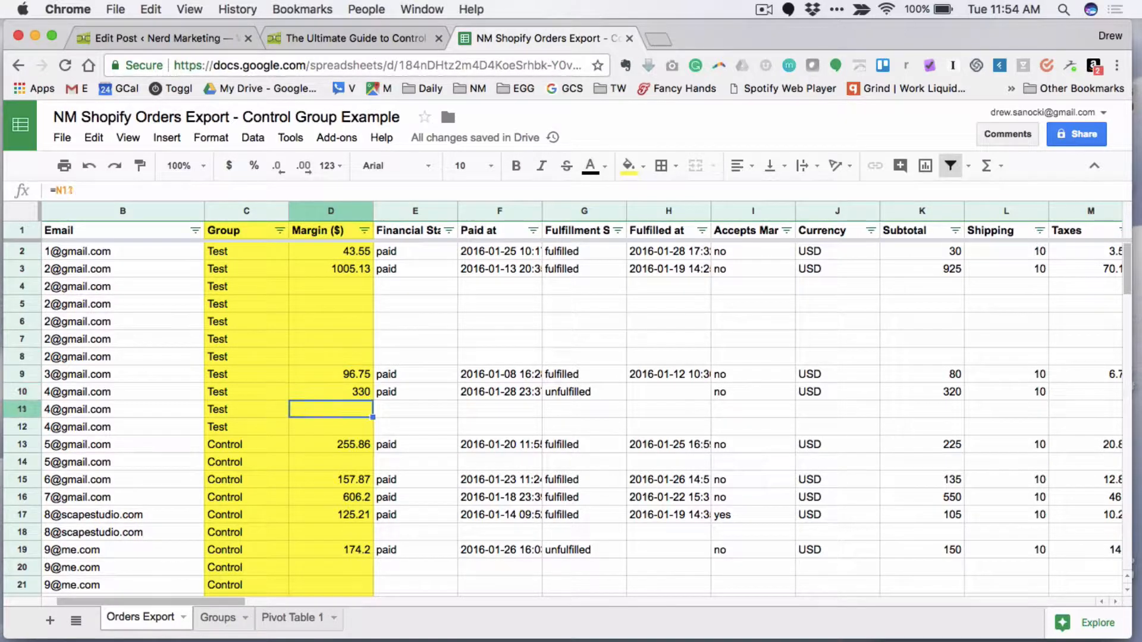
pyautogui.press('Down')
pyautogui.press('Down')
pyautogui.press('Up')
pyautogui.press('Up')
pyautogui.press('Up')
pyautogui.press('Up')
pyautogui.press('Up')
pyautogui.press('Up')
pyautogui.press('Up')
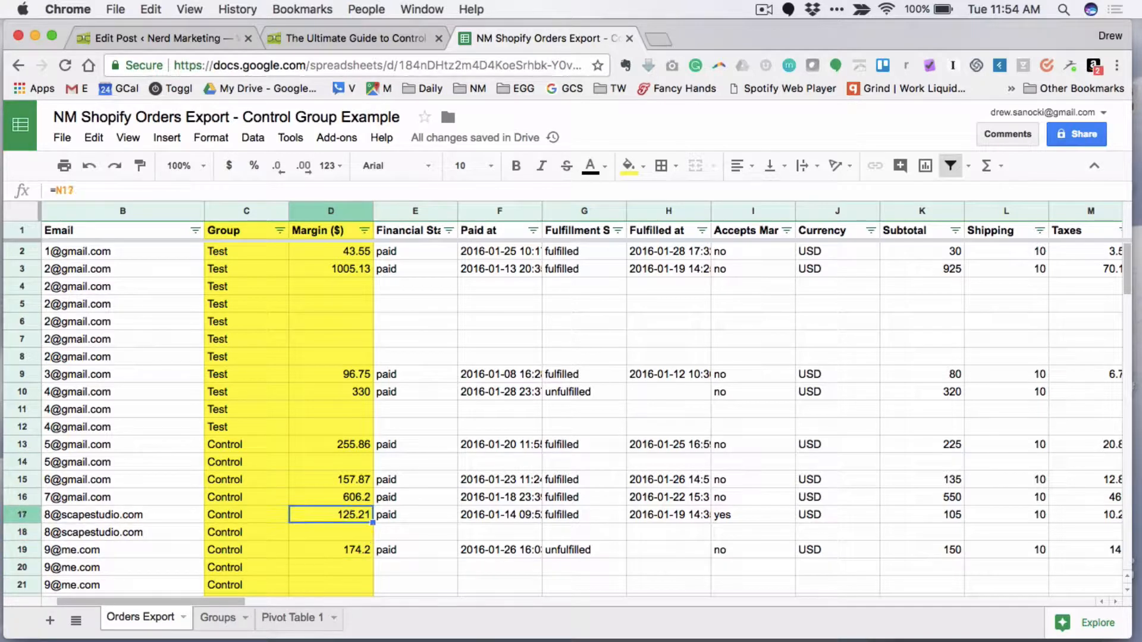
pyautogui.press('Up')
pyautogui.press('Up')
pyautogui.press('Up')
pyautogui.press('Up')
pyautogui.press('Up')
pyautogui.press('Up')
pyautogui.press('Up')
pyautogui.press('Up')
pyautogui.press('Up')
pyautogui.press('Up')
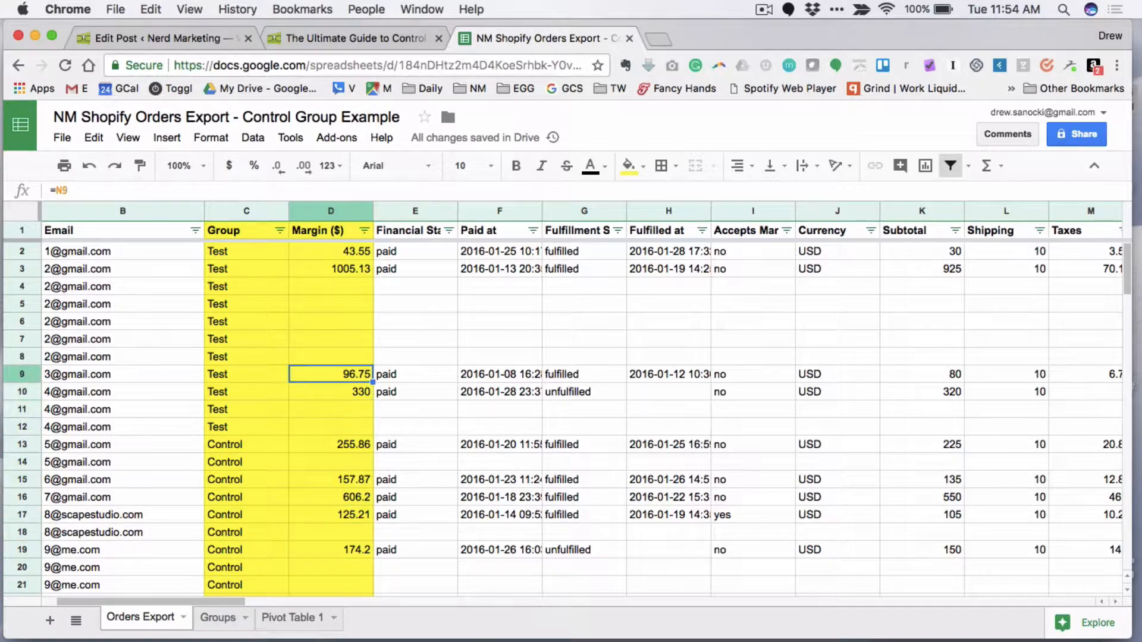
pyautogui.press('Up')
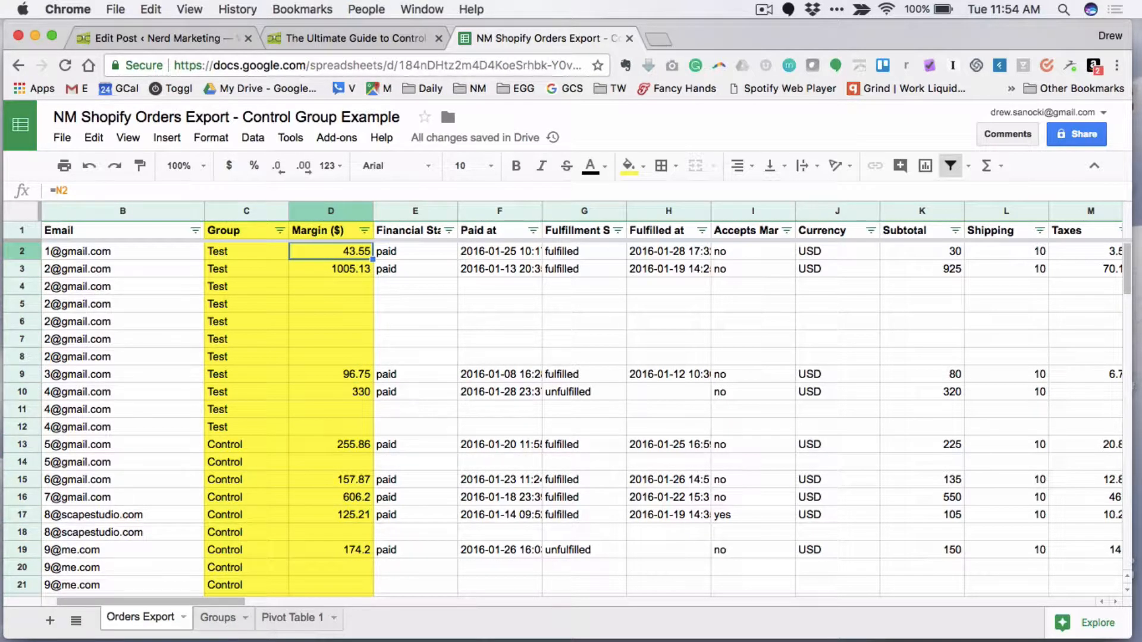
pyautogui.press('Down')
pyautogui.press('Down')
pyautogui.press('Down')
pyautogui.press('Down')
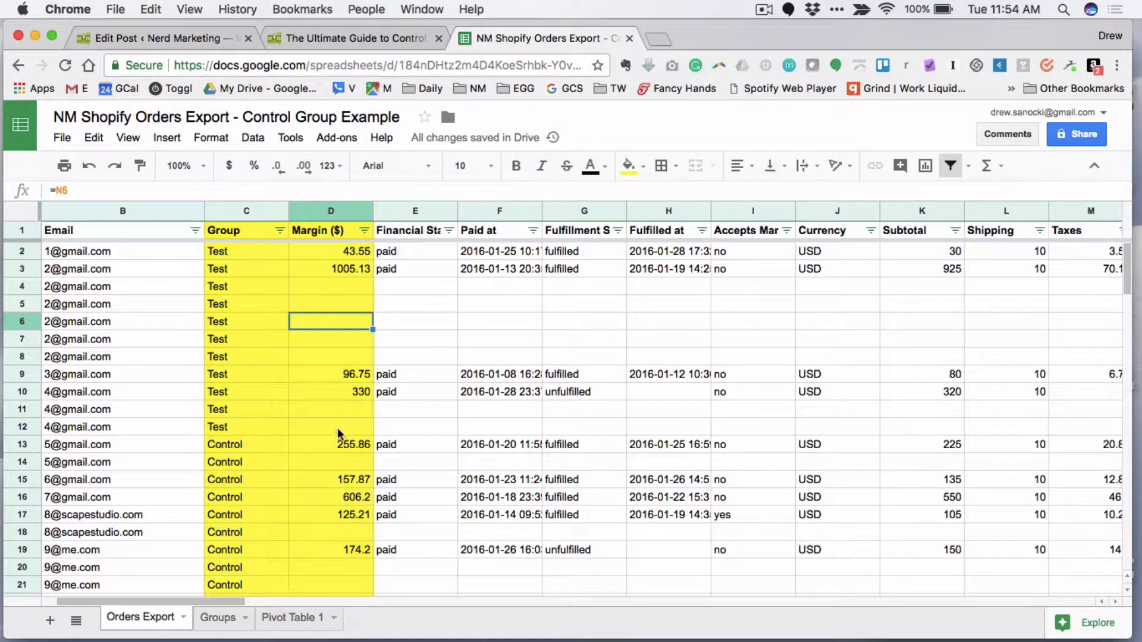
pyautogui.click(354, 395)
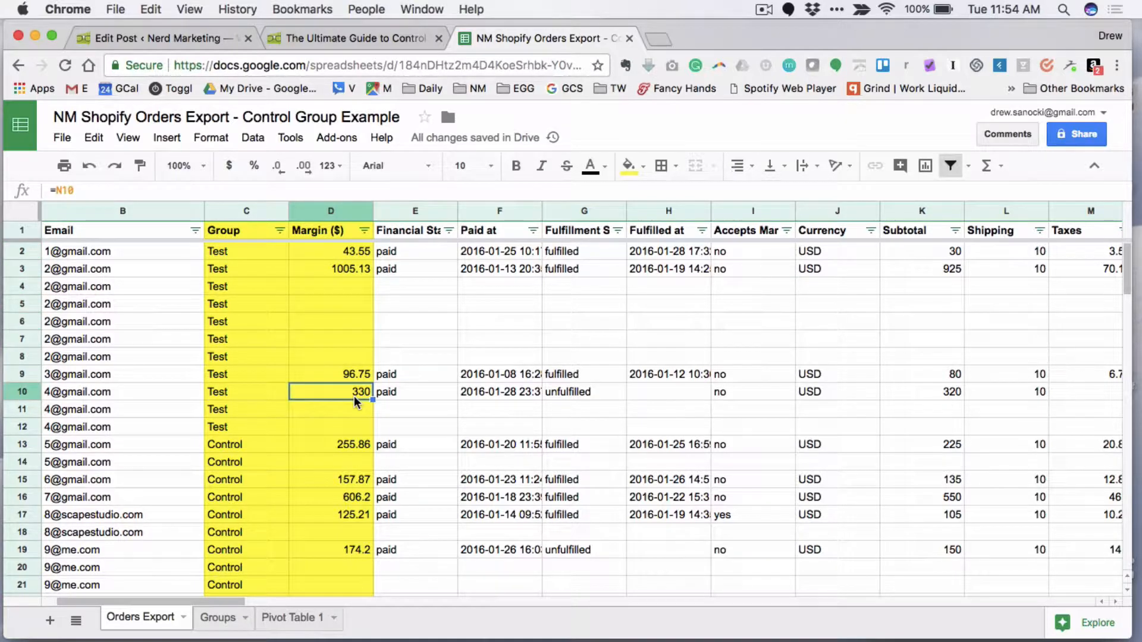
# - Go through the Group column cells from the Test rows to the first Control row, checking their VLOOKUP formulas
pyautogui.click(245, 357)
pyautogui.press('Up')
pyautogui.press('Up')
pyautogui.press('Up')
pyautogui.press('Up')
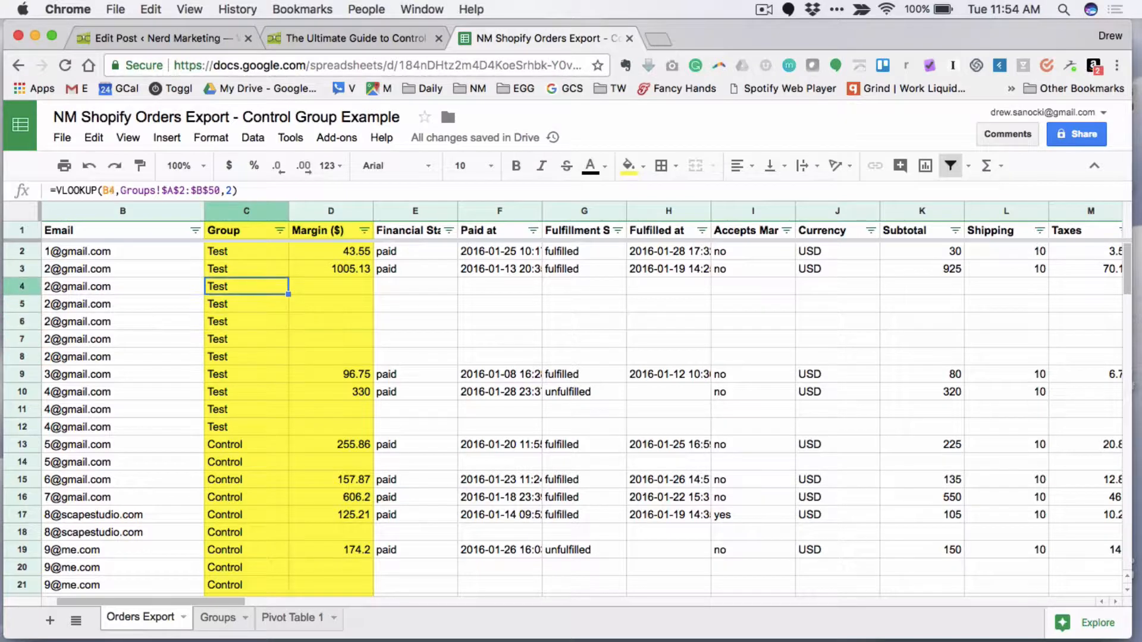
pyautogui.press('Down')
pyautogui.press('Down')
pyautogui.press('Down')
pyautogui.press('Down')
pyautogui.press('Down')
pyautogui.press('Down')
pyautogui.press('Down')
pyautogui.press('Down')
pyautogui.press('Down')
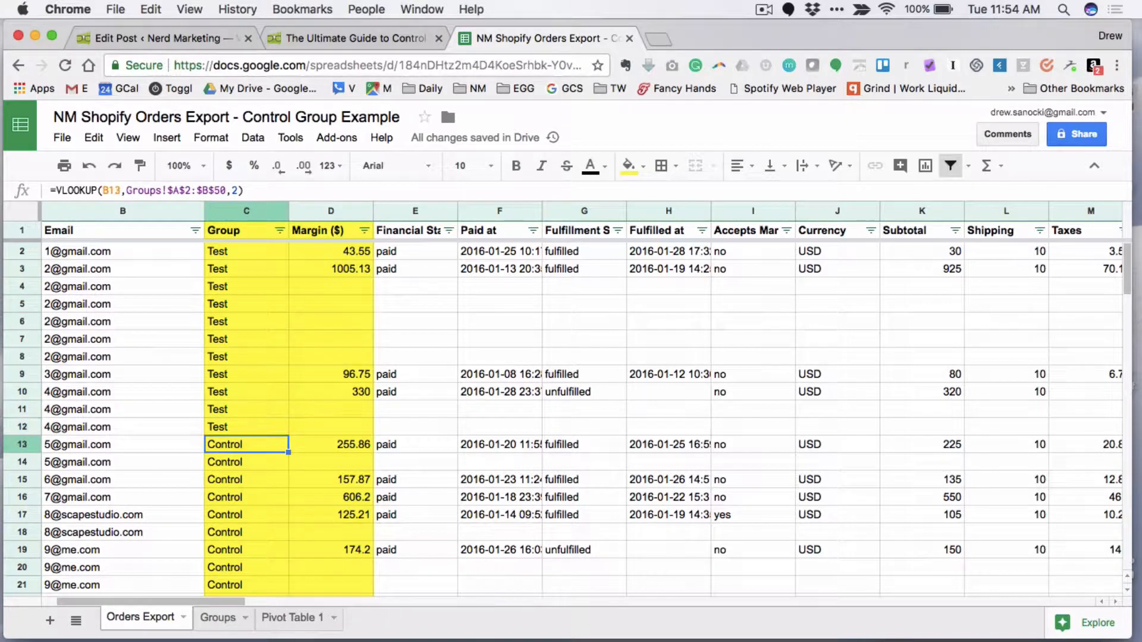
# - Locate the pivot table command among the data commands with the entire Orders Export sheet selected, without creating a table
pyautogui.click(285, 134)
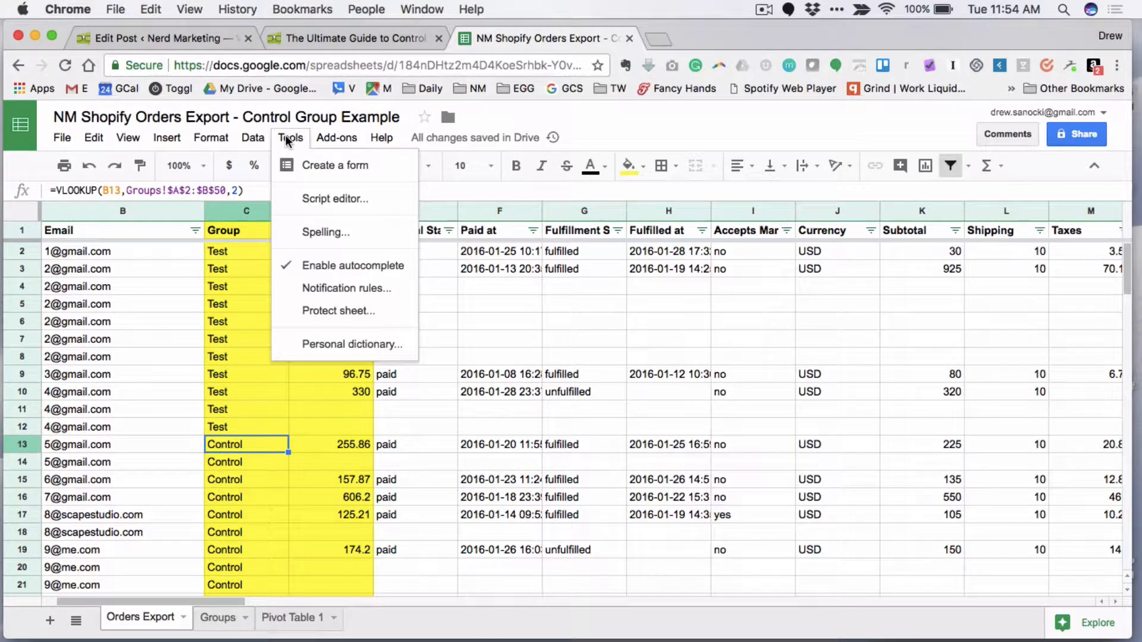
pyautogui.moveTo(259, 142)
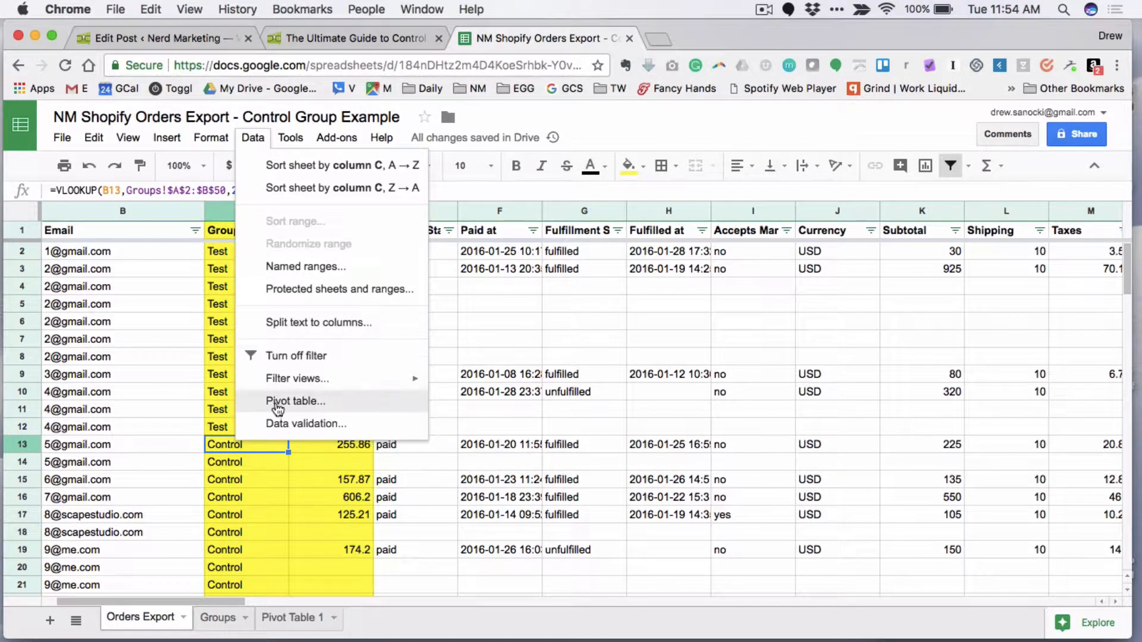
pyautogui.click(604, 358)
pyautogui.click(21, 213)
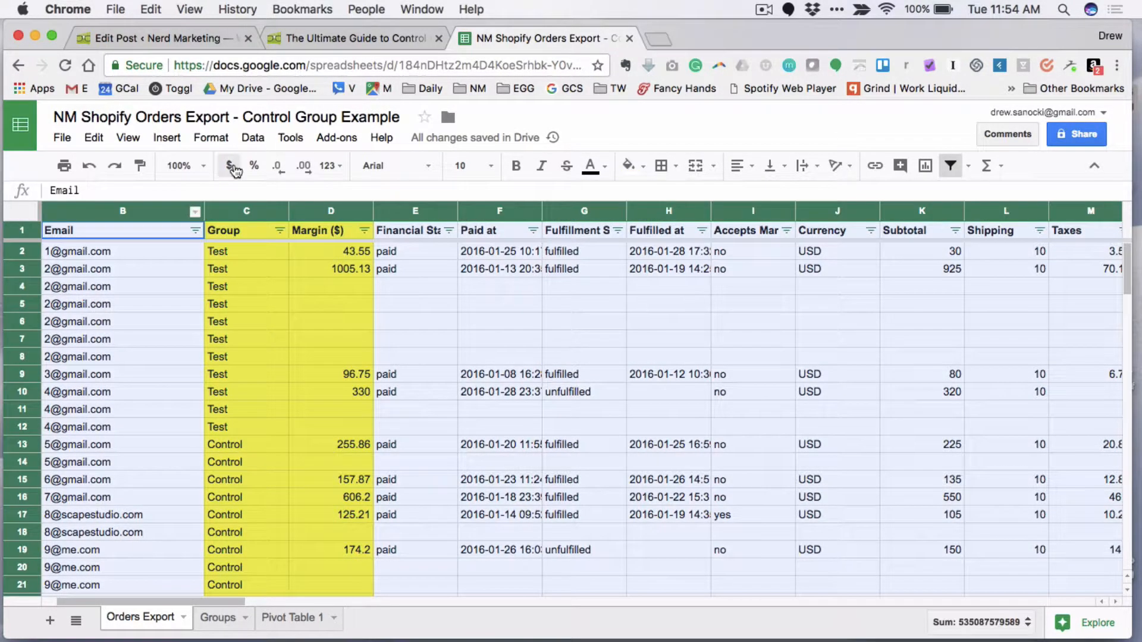
pyautogui.click(259, 138)
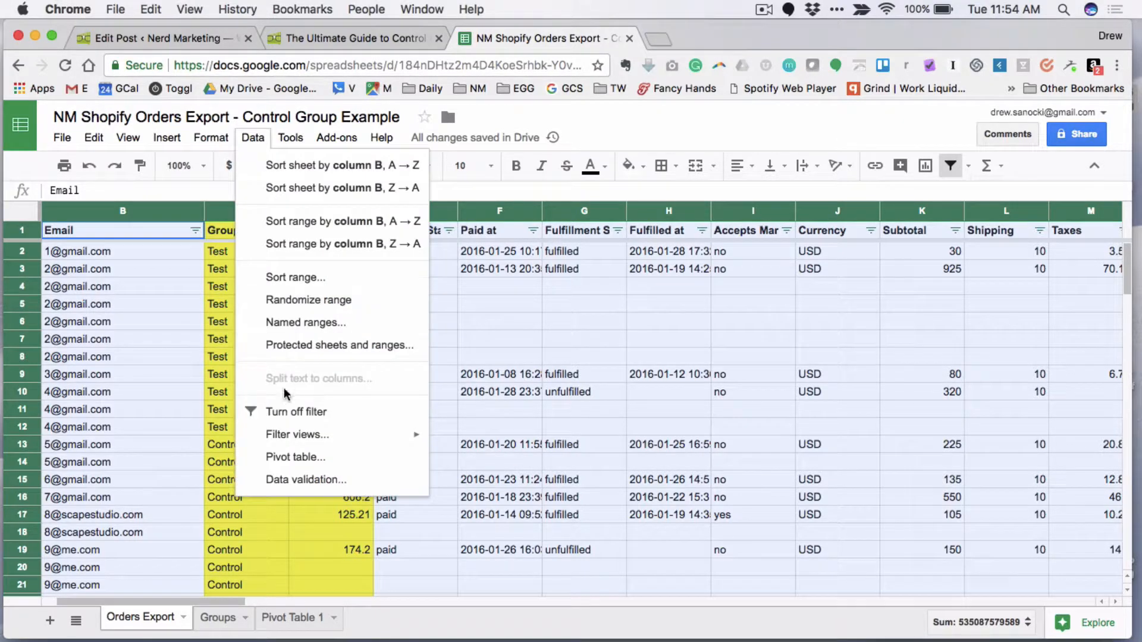
pyautogui.click(529, 415)
# - Open the Pivot Table 1 sheet and show its report settings by selecting the Control group's unique email count
pyautogui.click(285, 619)
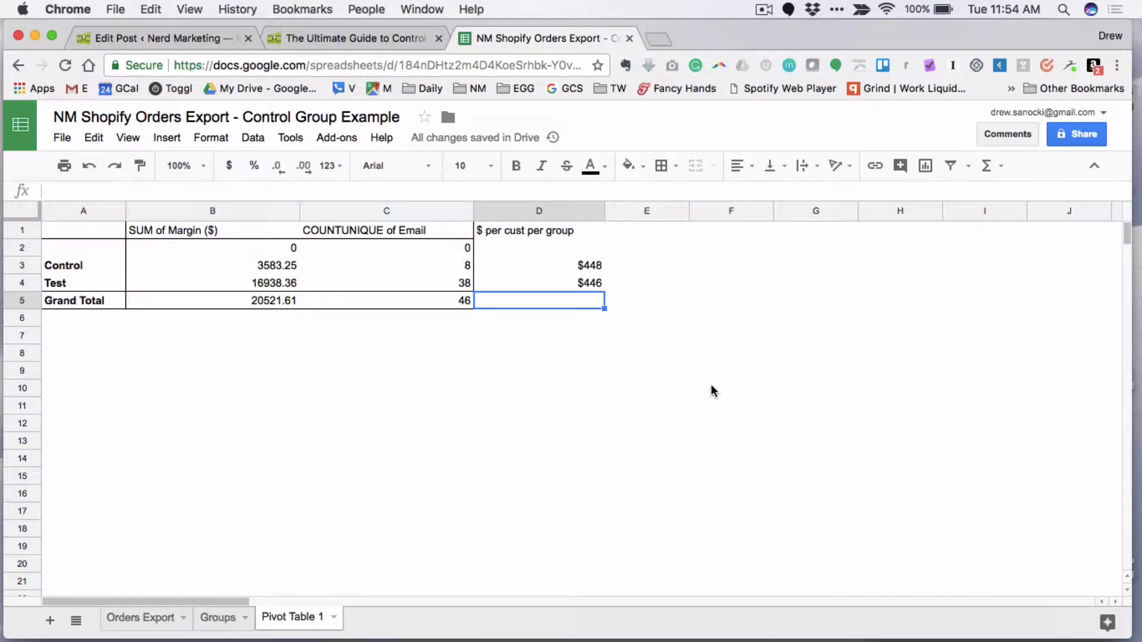
pyautogui.click(561, 375)
pyautogui.click(739, 262)
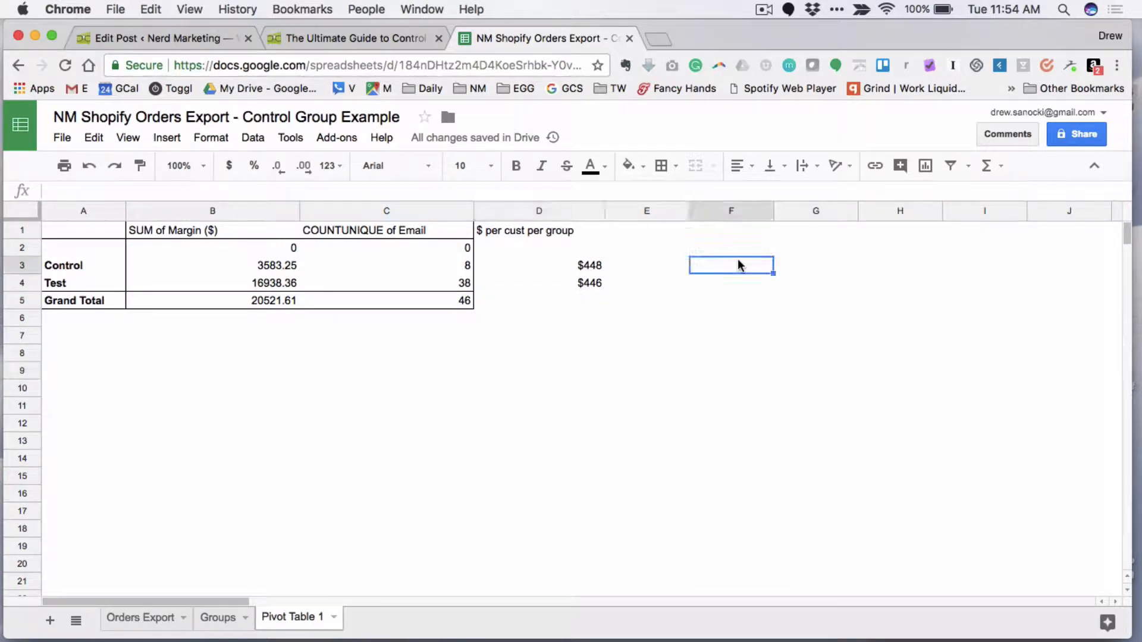
pyautogui.click(487, 269)
pyautogui.click(404, 266)
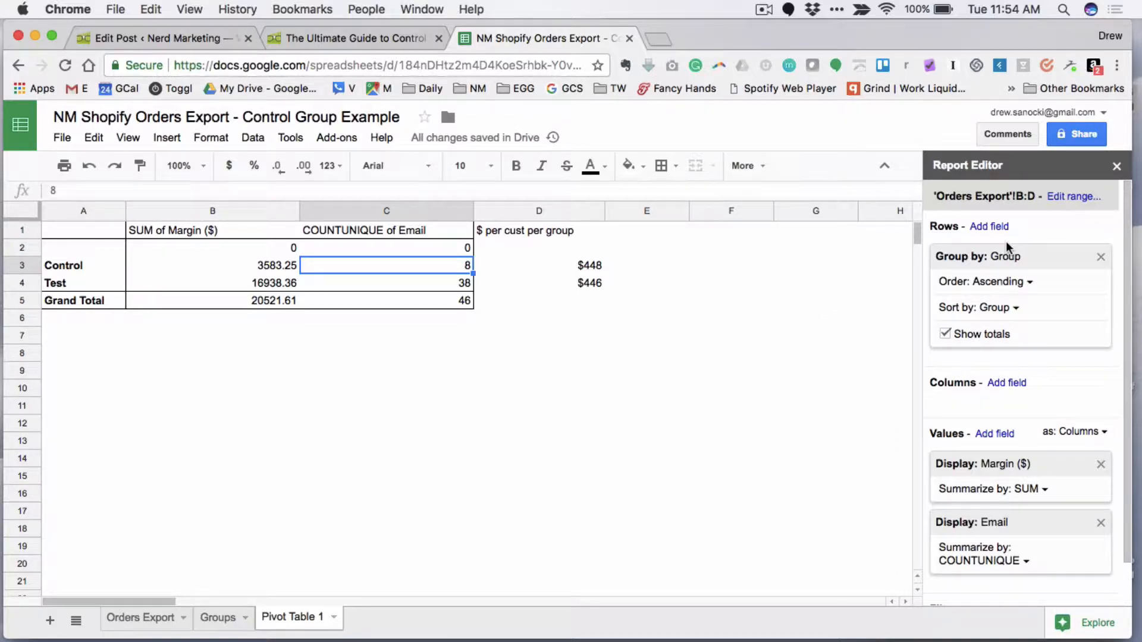
# - Check the Group column header in the Orders Export sheet and return to Pivot Table 1
pyautogui.click(221, 619)
pyautogui.click(165, 620)
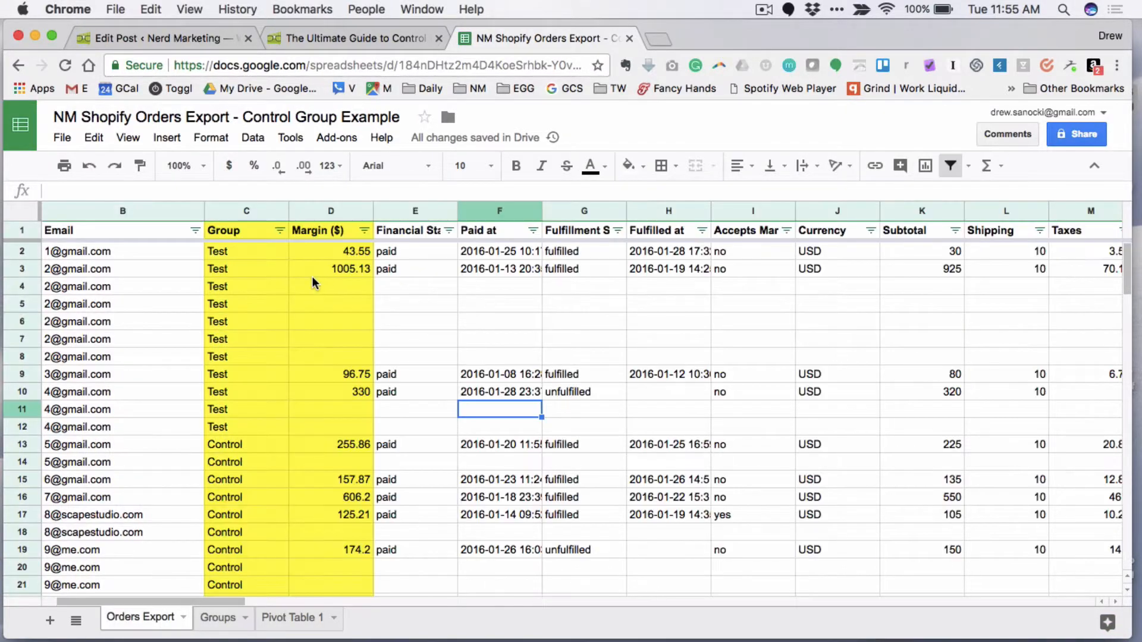
pyautogui.click(238, 228)
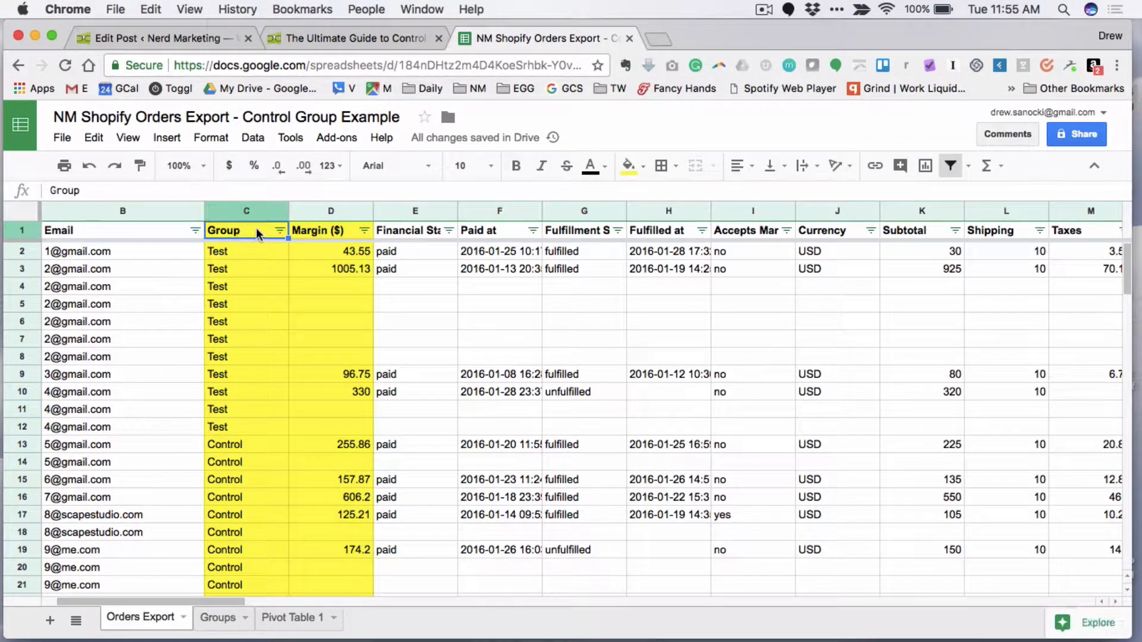
pyautogui.click(300, 618)
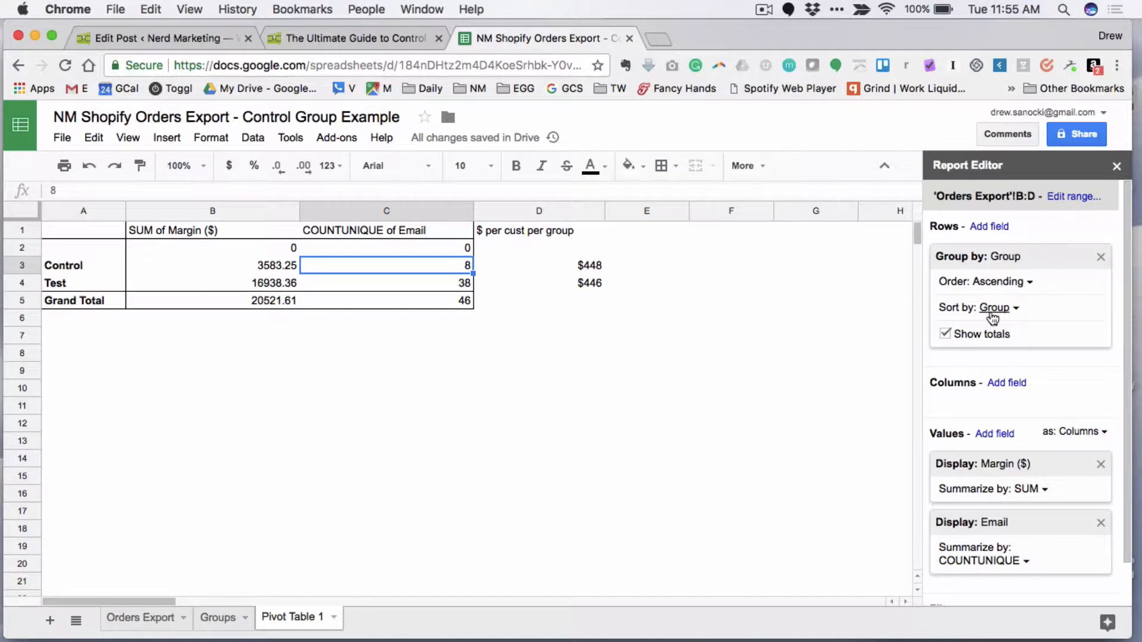
# - Examine the Control and Test row labels, the SUM of Margin ($) values and the COUNTUNIQUE of Email values
pyautogui.click(69, 265)
pyautogui.click(68, 278)
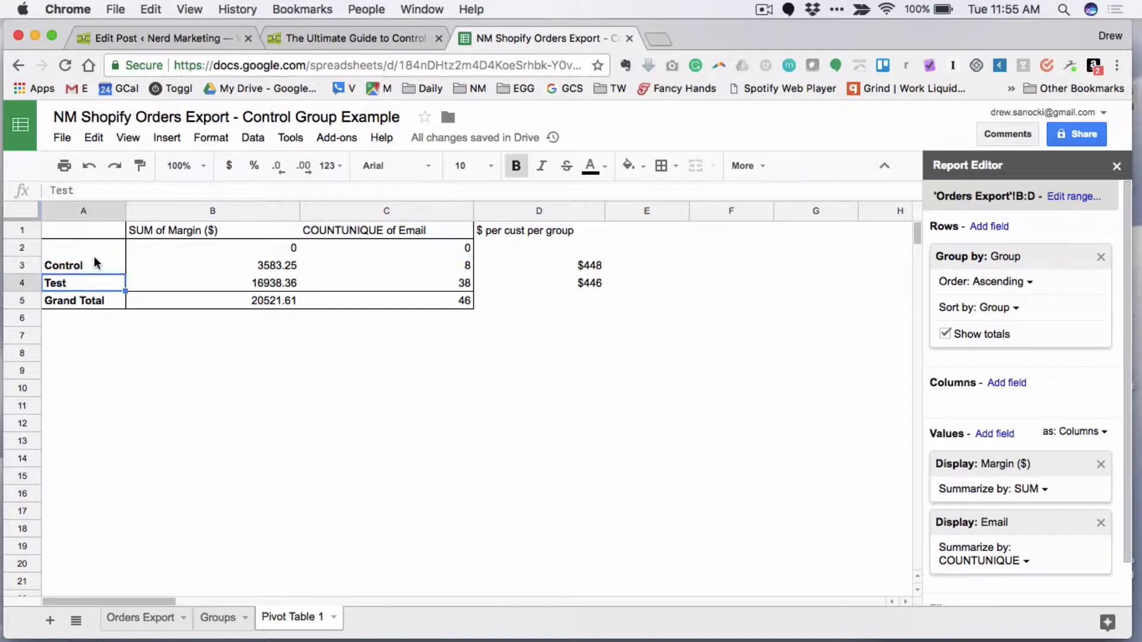
pyautogui.click(80, 265)
pyautogui.click(82, 280)
pyautogui.click(67, 266)
pyautogui.click(69, 281)
pyautogui.moveTo(277, 250); pyautogui.dragTo(276, 307)
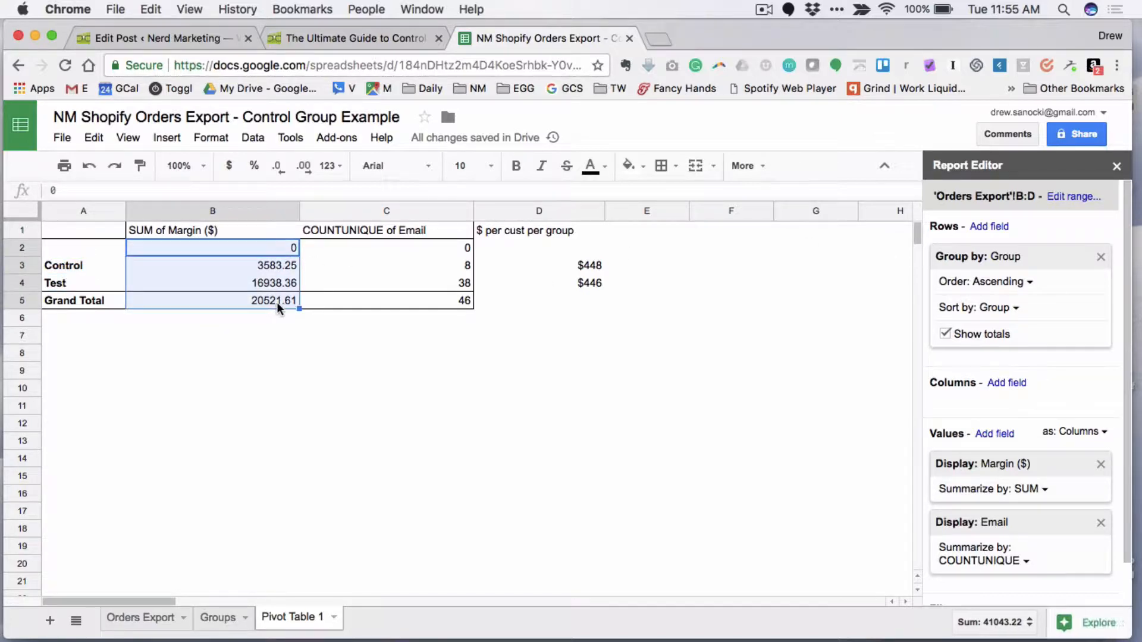
pyautogui.moveTo(419, 248); pyautogui.dragTo(420, 309)
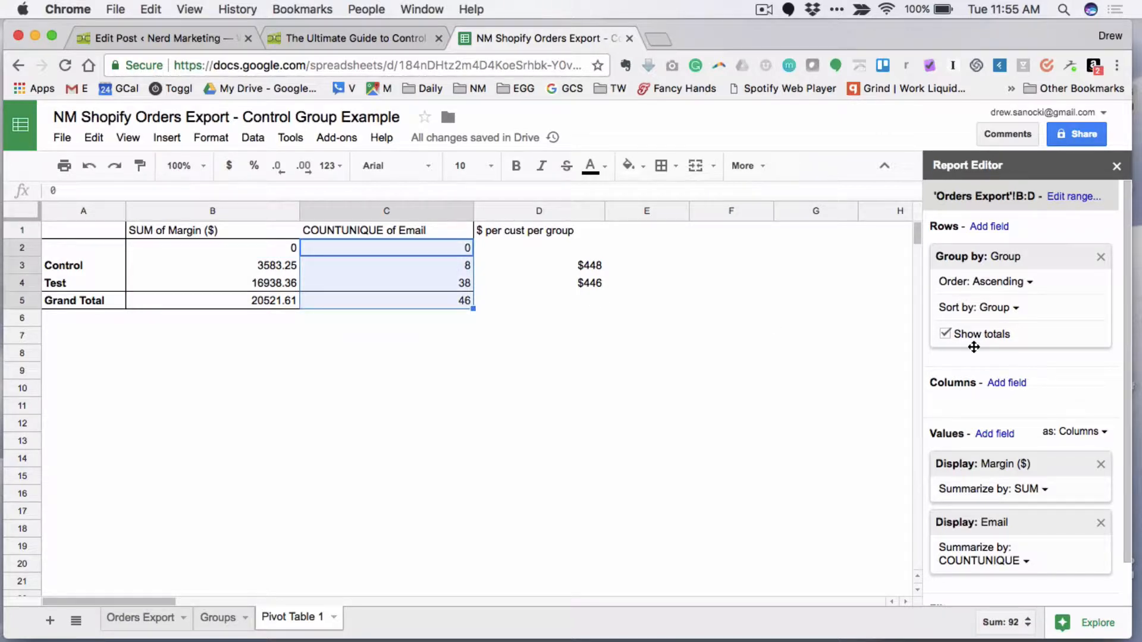
# - Summarize the pivot table's Margin ($) value by SUM and check the Control and Test sums
pyautogui.click(212, 230)
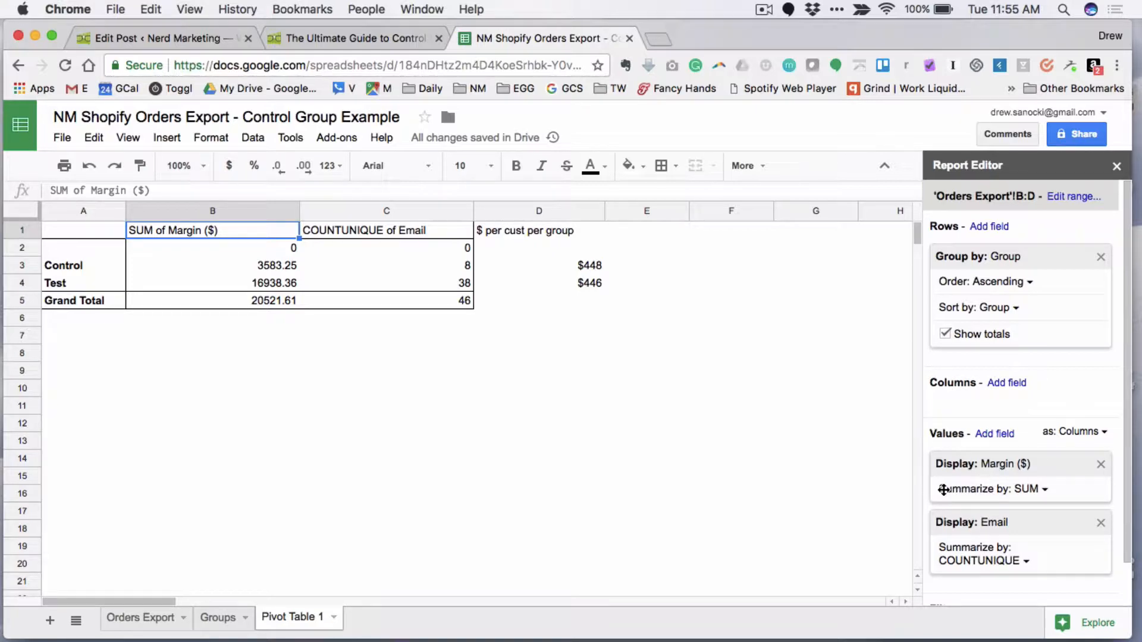
pyautogui.click(1034, 490)
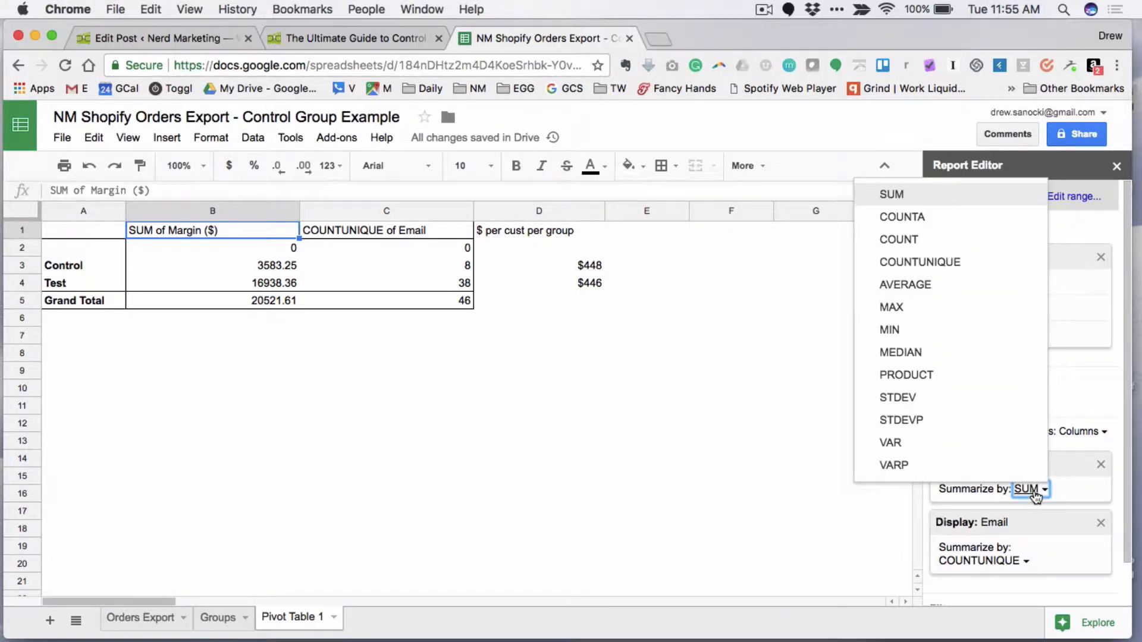
pyautogui.click(910, 194)
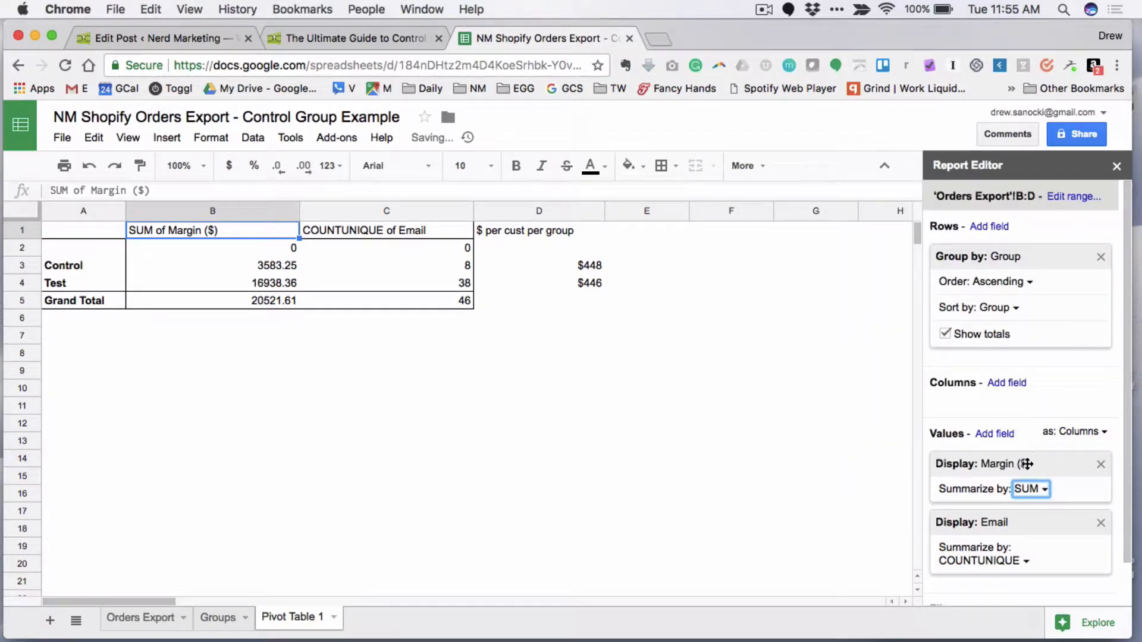
pyautogui.click(271, 267)
pyautogui.press('Down')
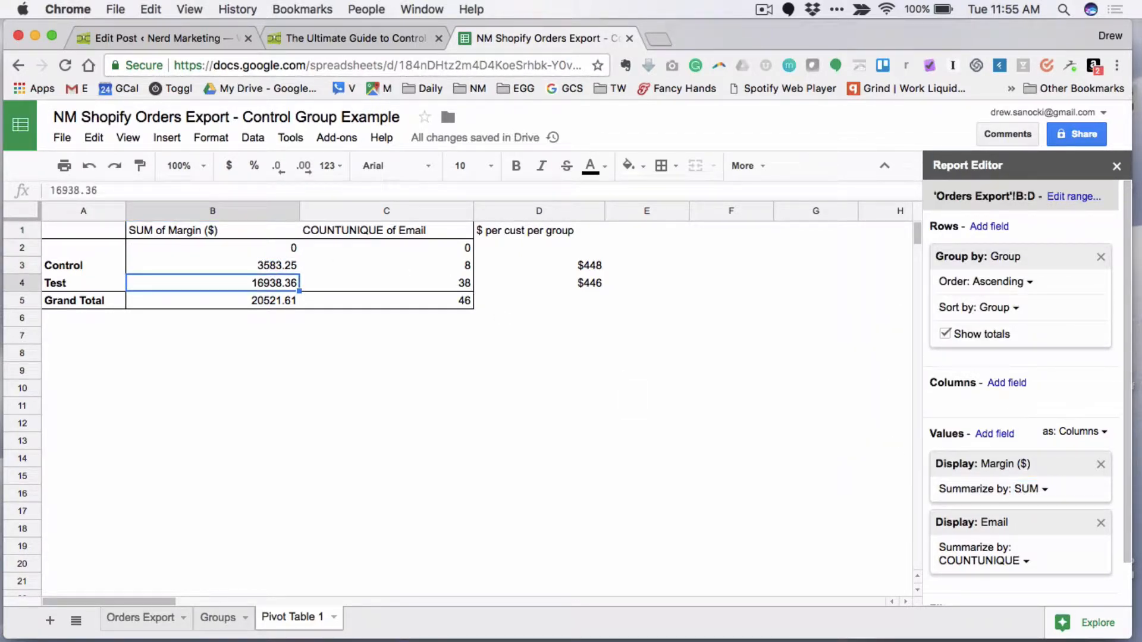
# - Check the COUNTUNIQUE of Email column and view the summarize options for the pivot table's Email value
pyautogui.press('Right')
pyautogui.press('Up')
pyautogui.press('Up')
pyautogui.press('Up')
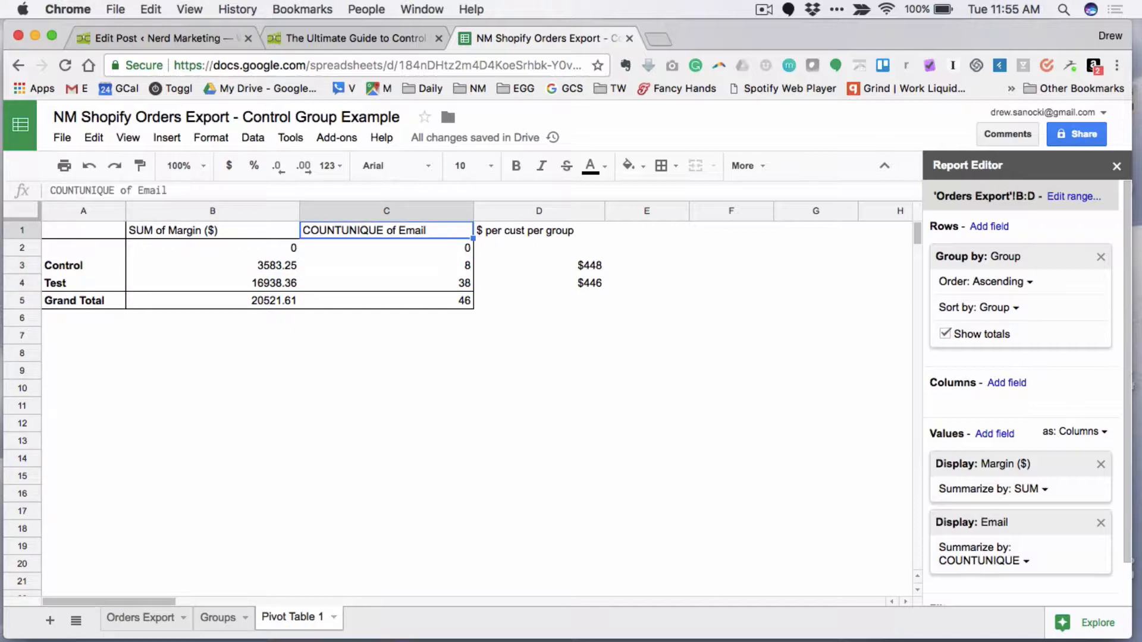
pyautogui.press('Down')
pyautogui.press('Down')
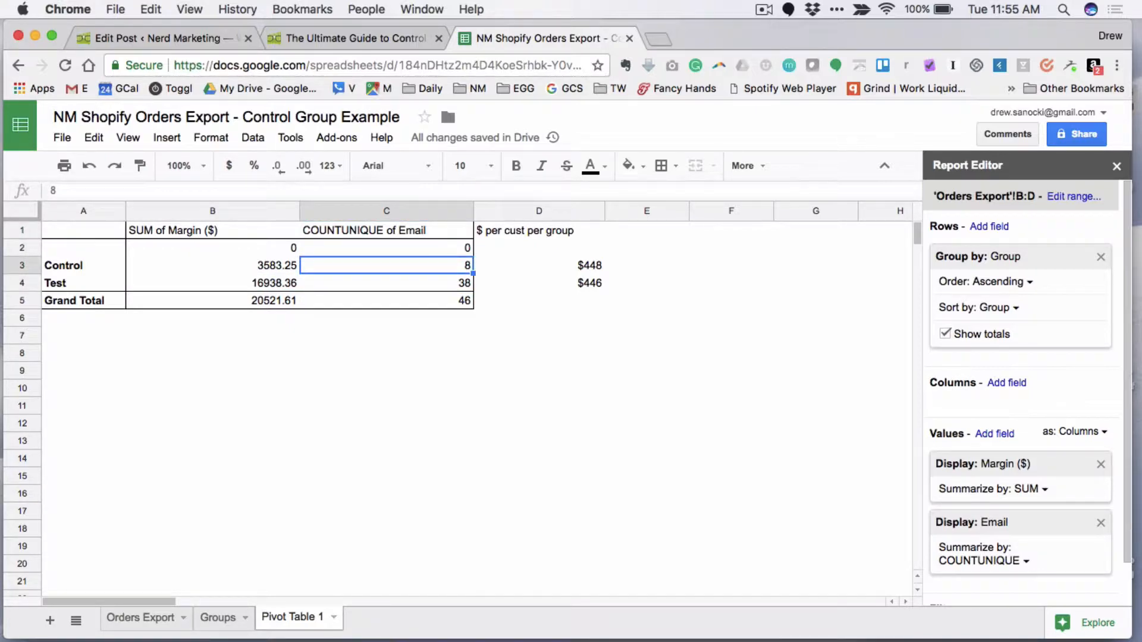
pyautogui.click(991, 562)
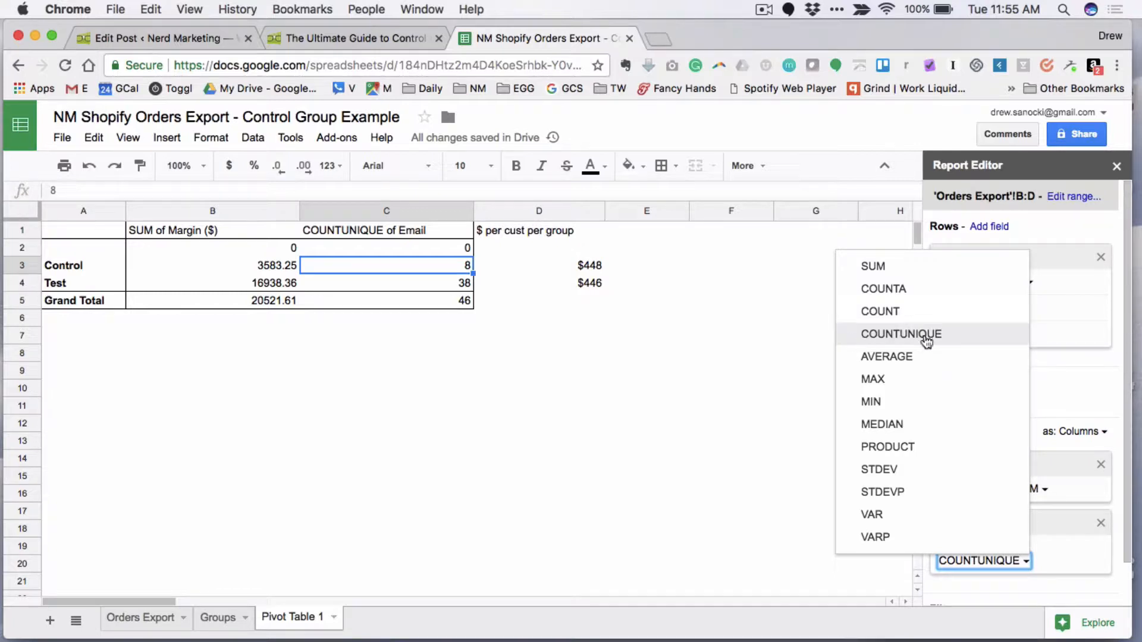
pyautogui.click(682, 389)
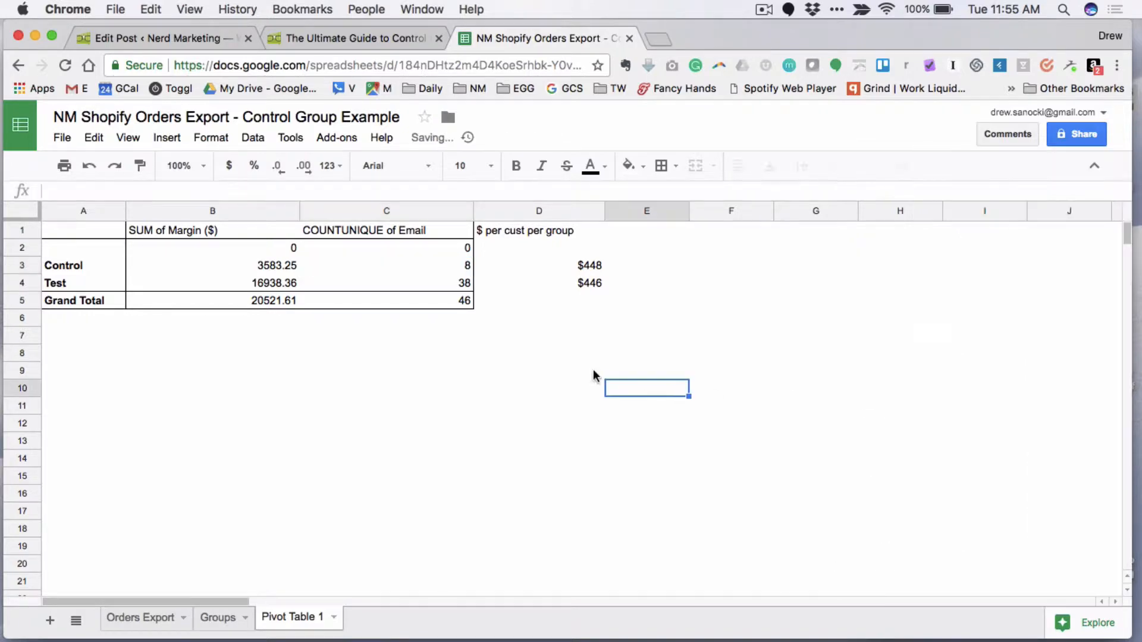
# - Compare the unique email counts of the Control and Test groups
pyautogui.click(443, 275)
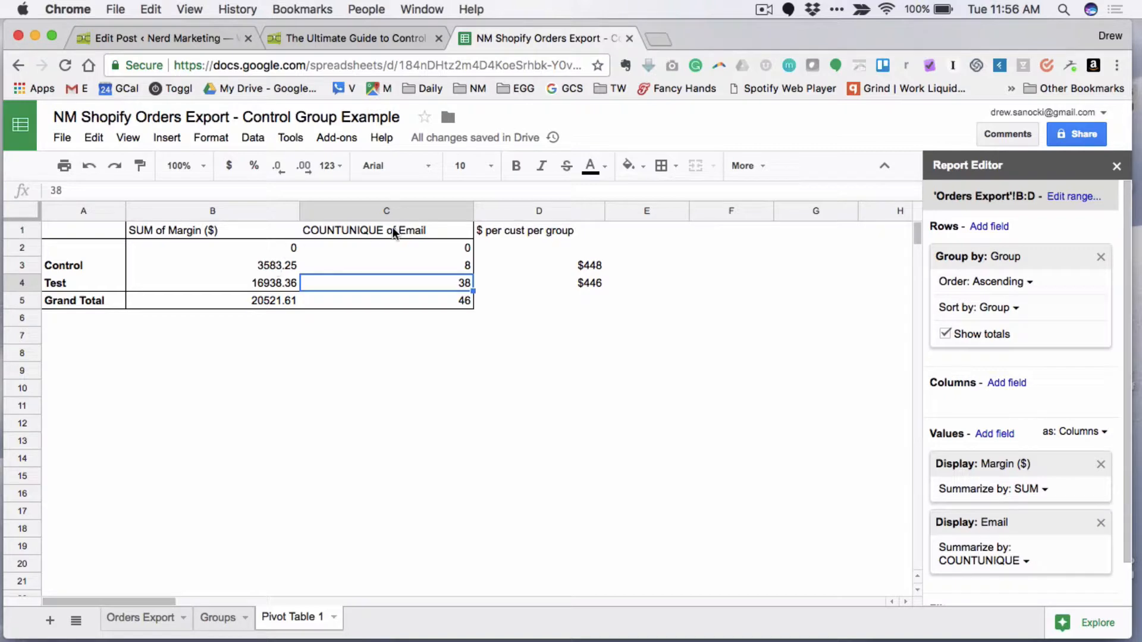
pyautogui.click(447, 262)
pyautogui.click(450, 280)
# - Inspect the Control and Test formulas under $ per cust per group and the Control margin and email count they use
pyautogui.click(538, 231)
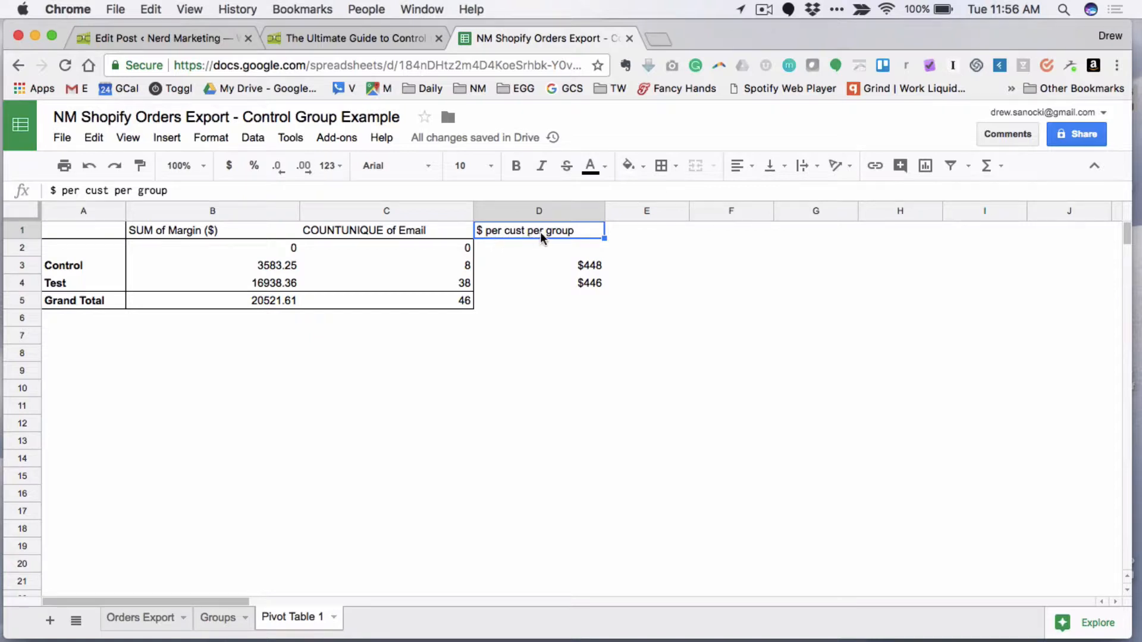
pyautogui.click(580, 270)
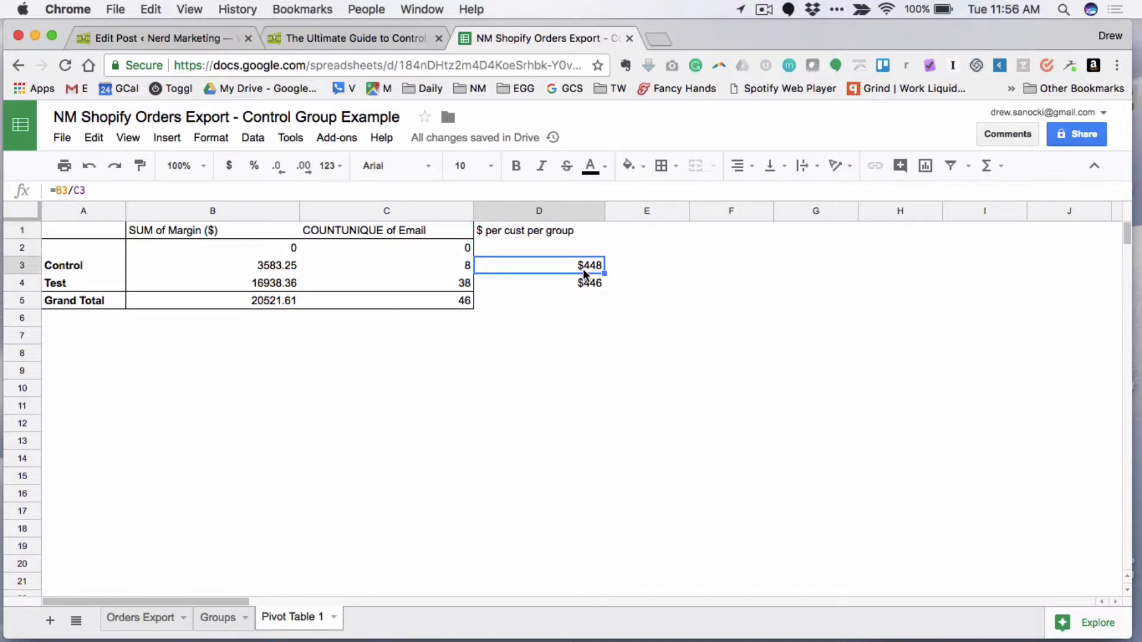
pyautogui.click(460, 266)
pyautogui.click(277, 265)
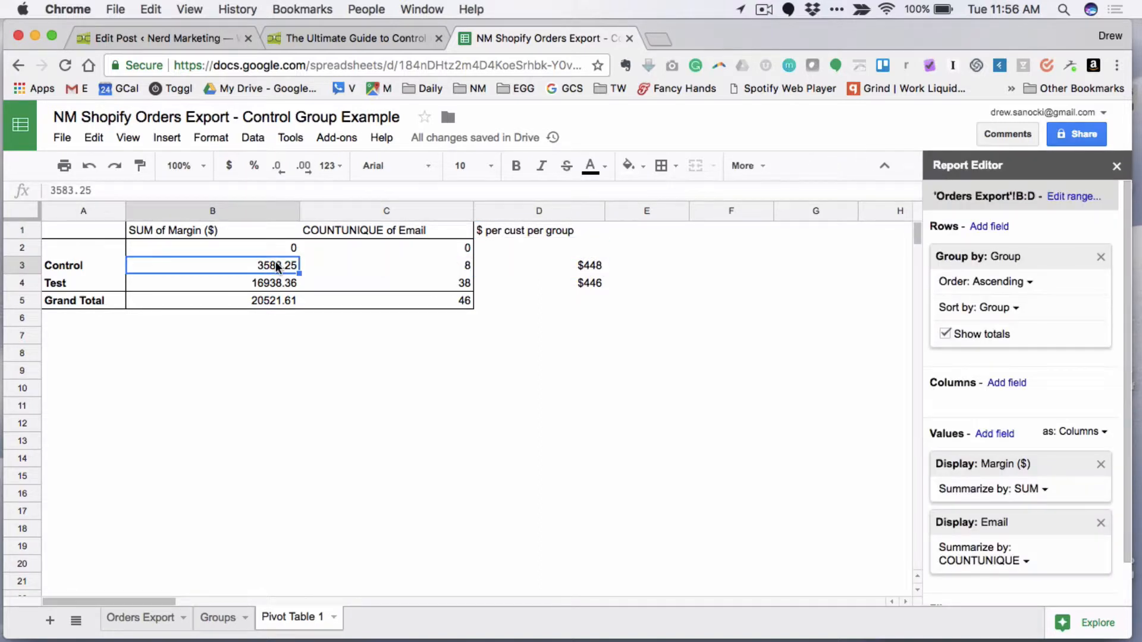
pyautogui.click(590, 266)
pyautogui.click(590, 283)
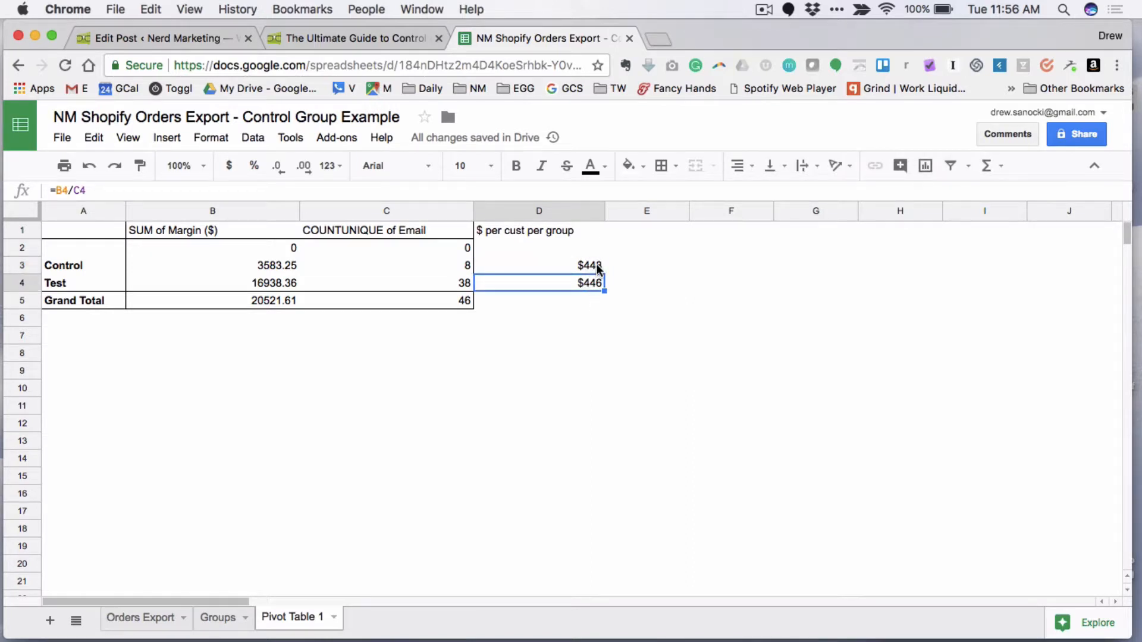
pyautogui.click(599, 269)
pyautogui.click(597, 284)
pyautogui.click(575, 306)
# - Open the control groups guide and read its steps on profit per customer per group and calculating the lift
pyautogui.click(362, 44)
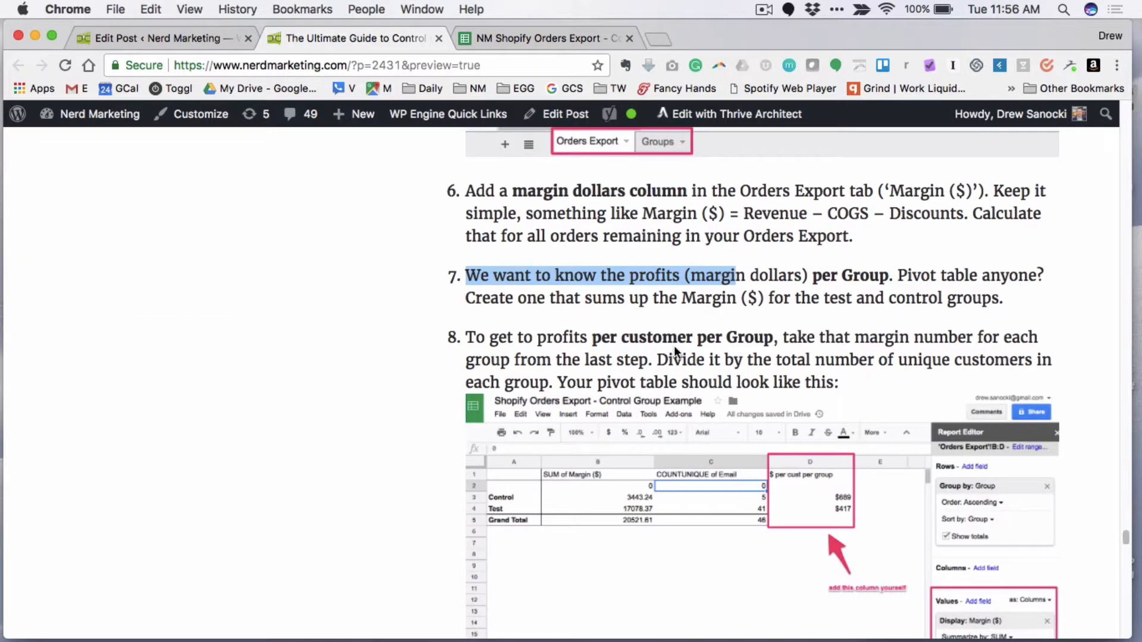
pyautogui.scroll(-5, 673, 345)
pyautogui.scroll(-3, 573, 537)
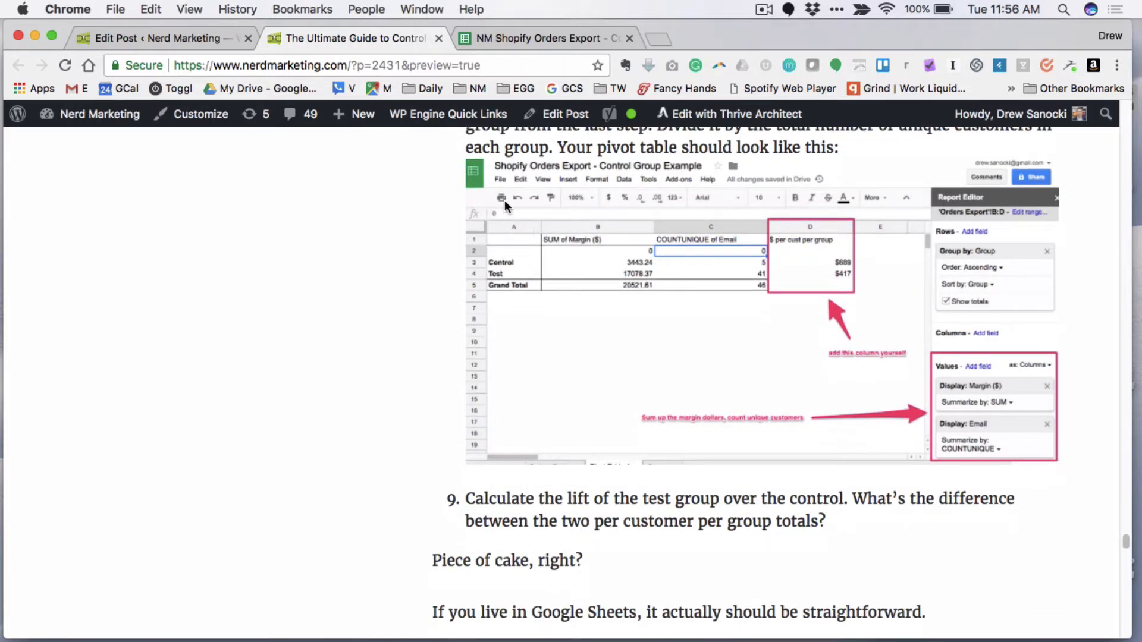
# - Return to the orders export spreadsheet and compare the Control and Test values of $ per cust per group
pyautogui.click(525, 35)
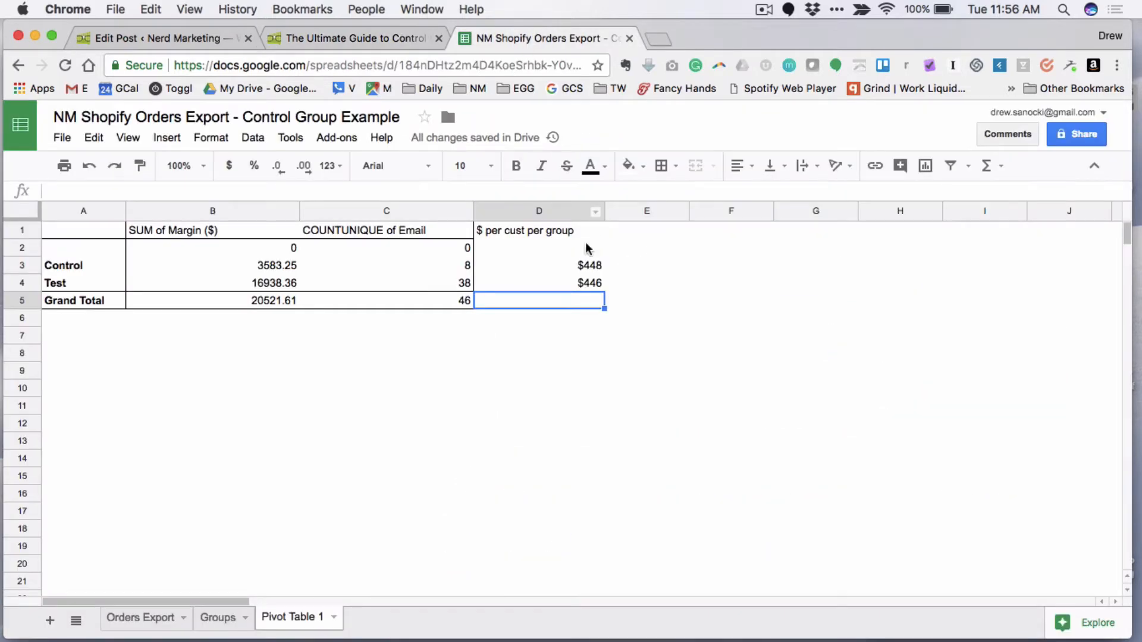
pyautogui.click(597, 283)
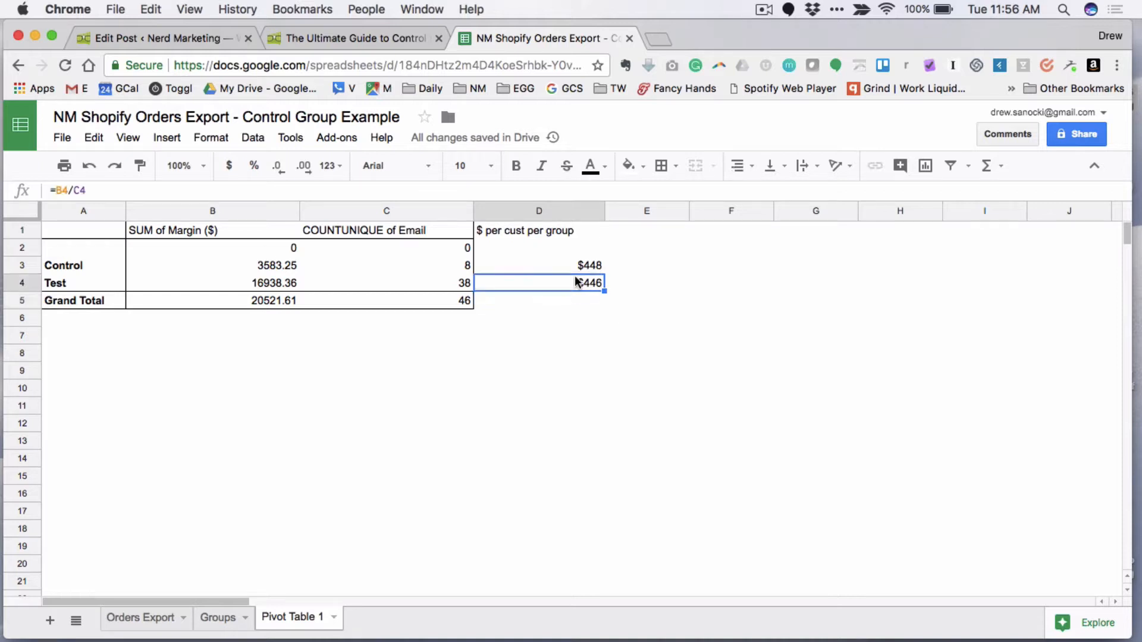
pyautogui.press('Up')
pyautogui.click(599, 285)
pyautogui.click(583, 302)
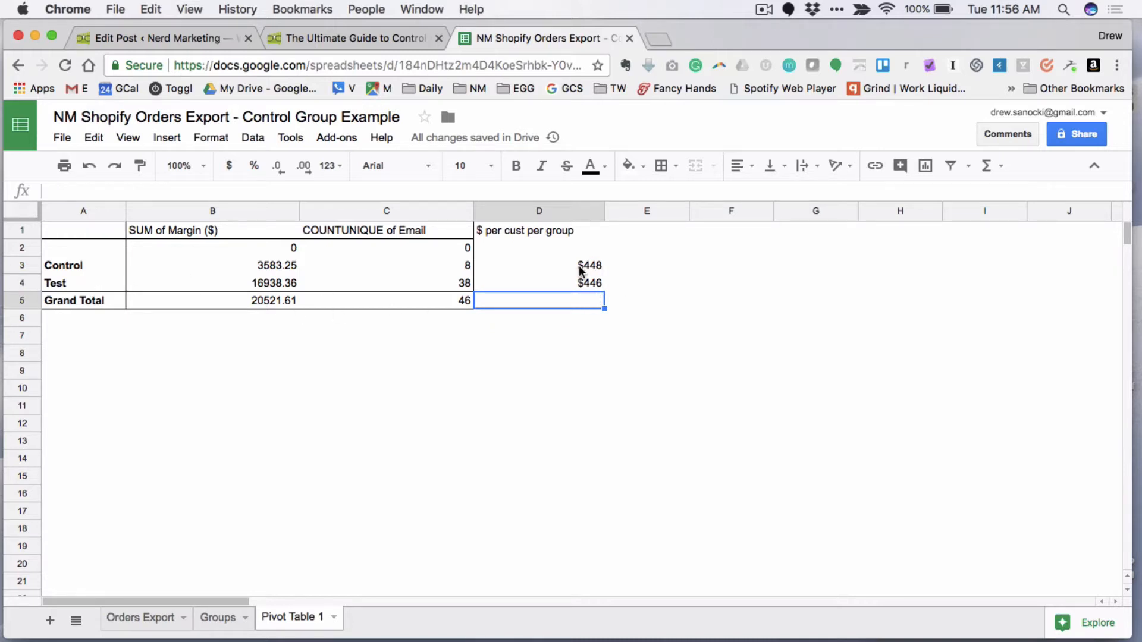
pyautogui.click(574, 335)
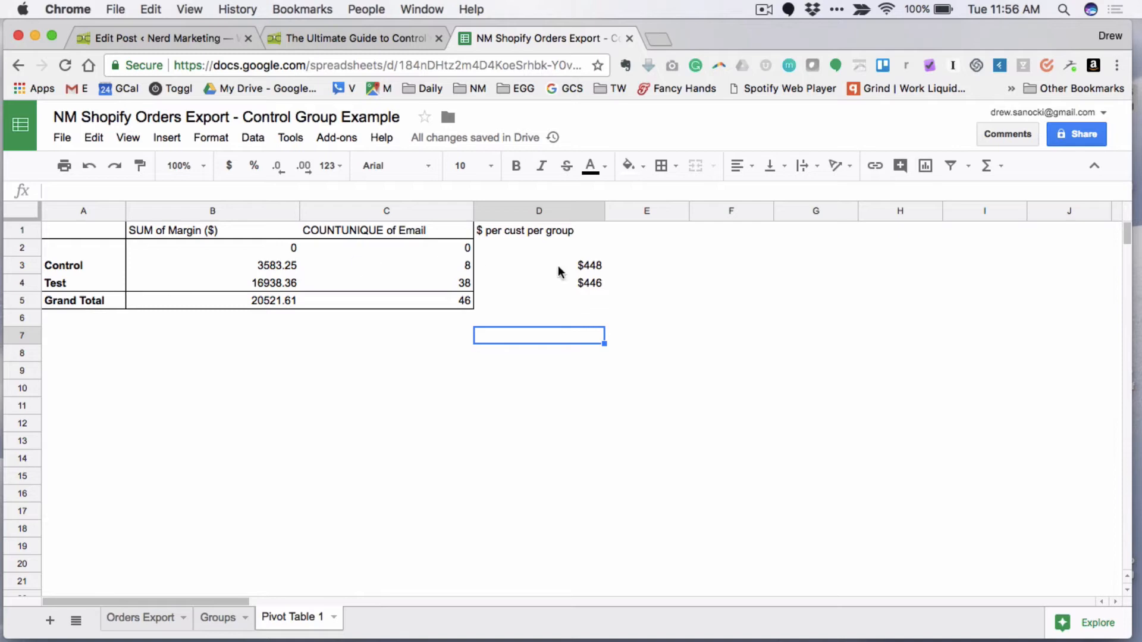
pyautogui.moveTo(612, 265); pyautogui.dragTo(609, 284)
pyautogui.click(591, 272)
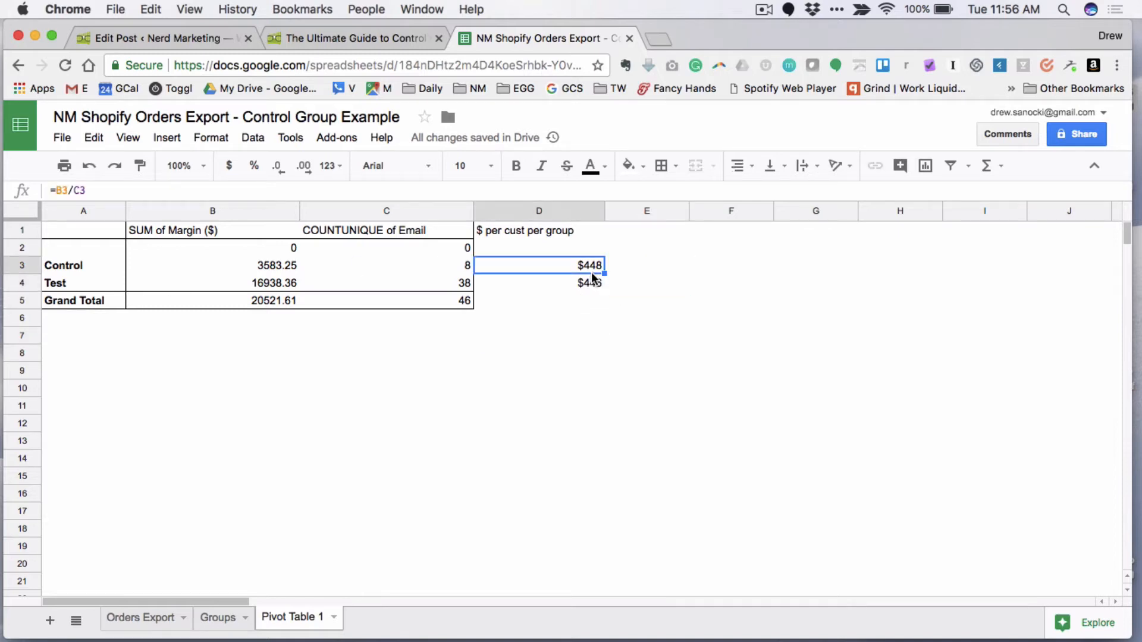
pyautogui.click(591, 394)
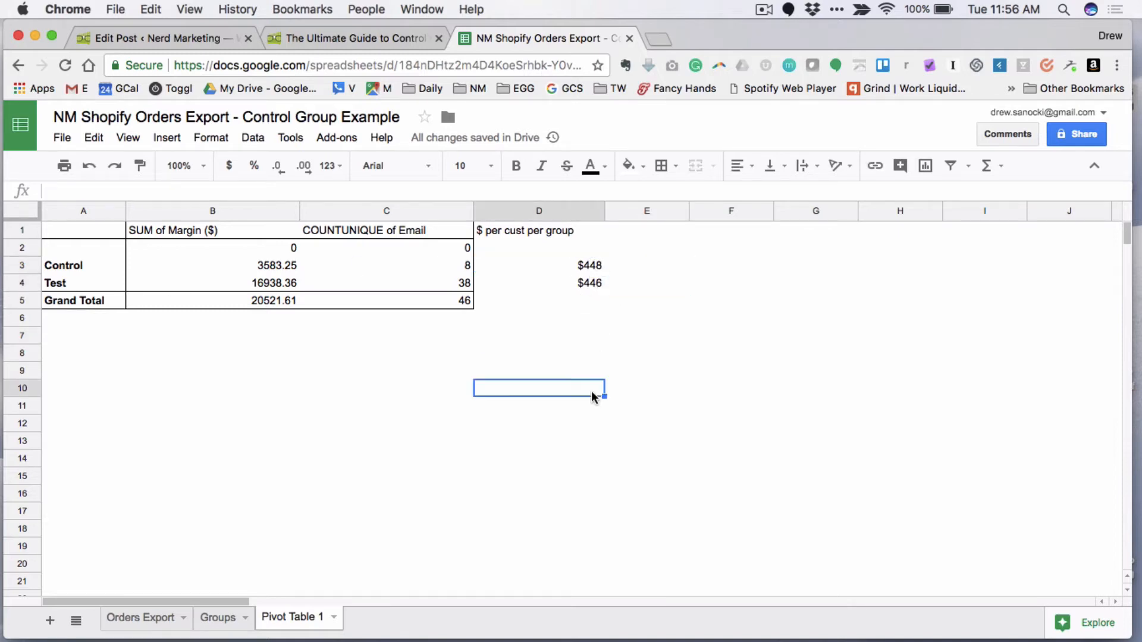
# - Open the Orders Export sheet, and review the spreadsheet method for measuring test performance in the control groups guide
pyautogui.click(153, 620)
pyautogui.click(331, 39)
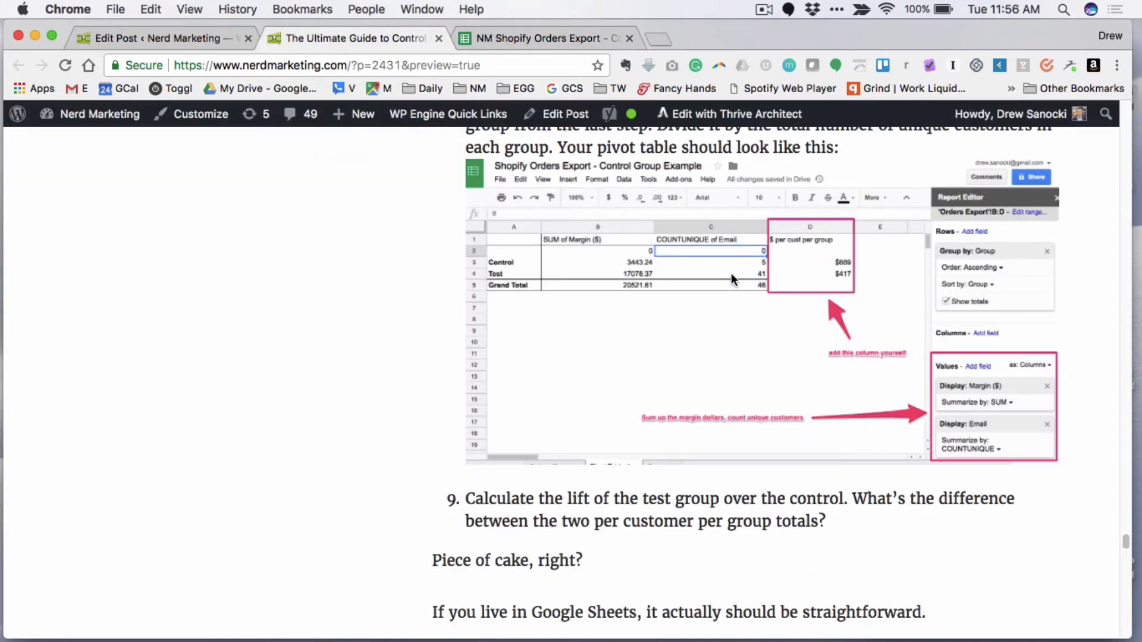
pyautogui.scroll(-3, 732, 280)
pyautogui.scroll(20, 732, 279)
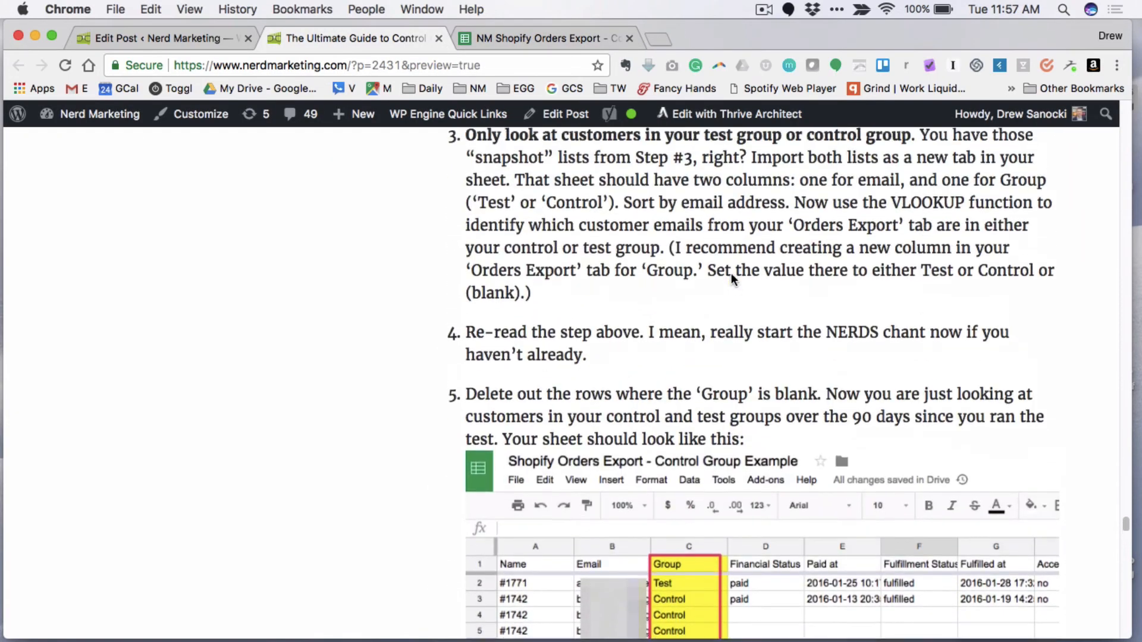
pyautogui.scroll(10, 731, 278)
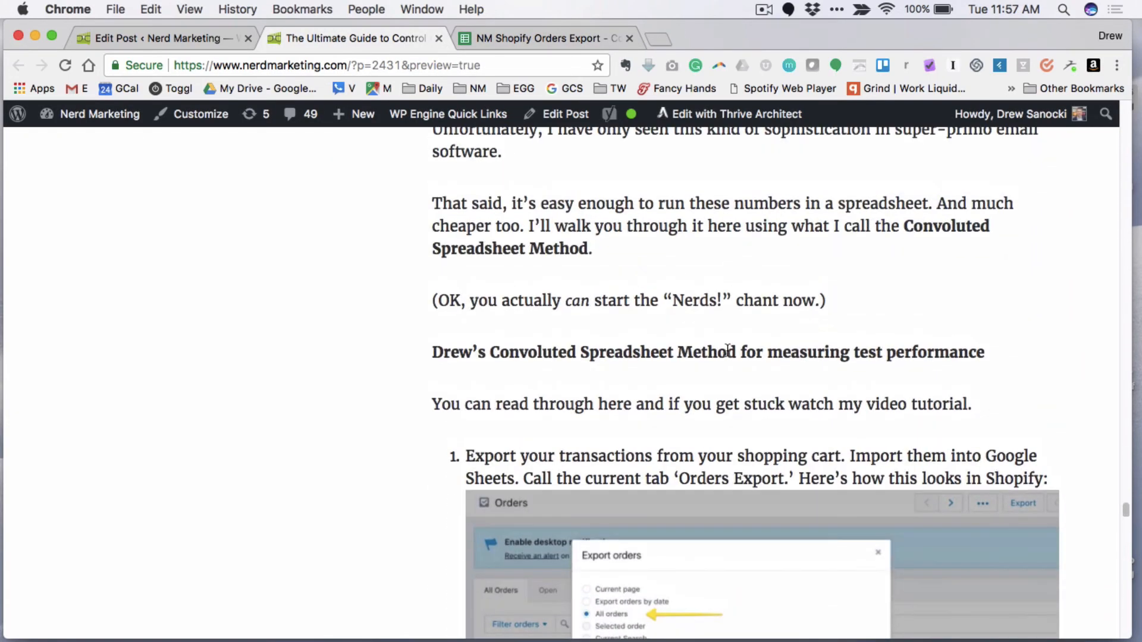
pyautogui.scroll(-1, 728, 351)
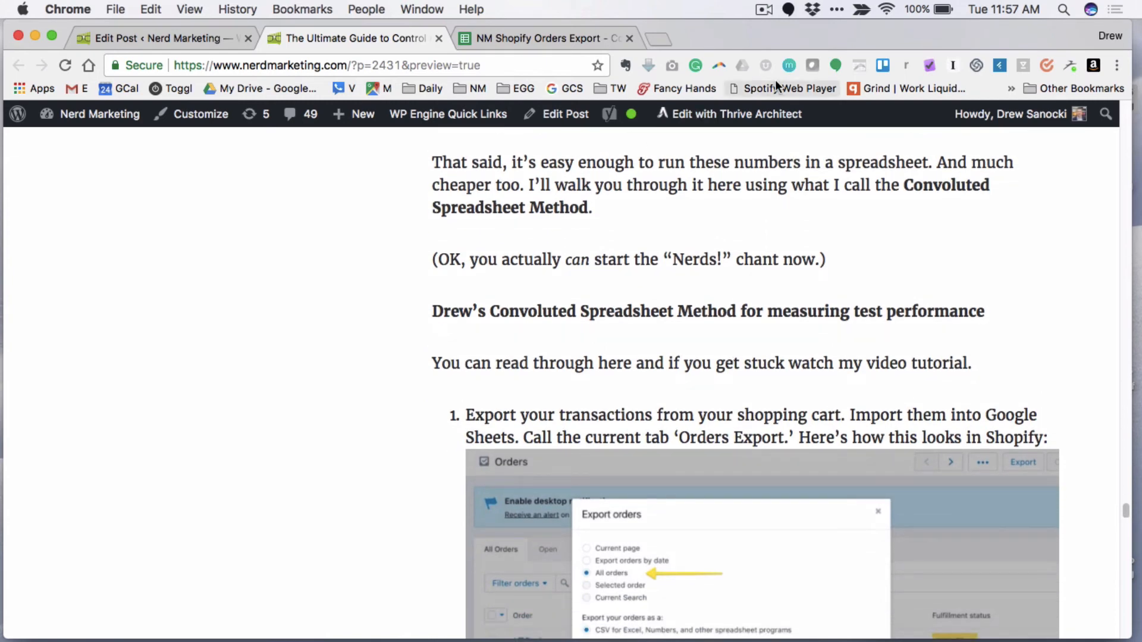
pyautogui.scroll(-10, 742, 315)
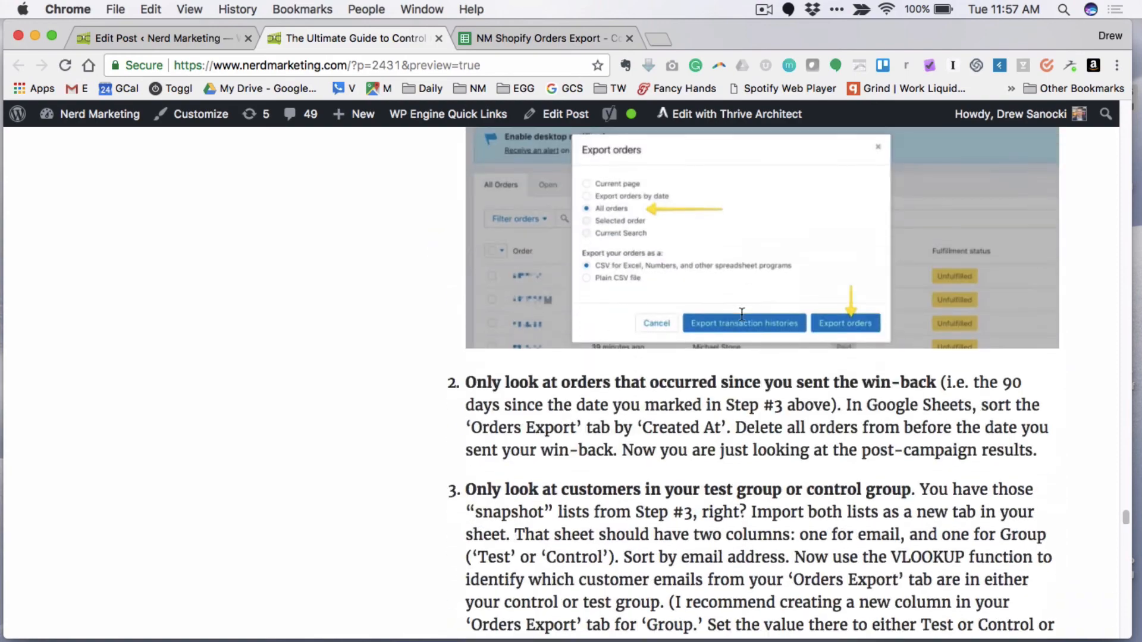
pyautogui.scroll(-10, 598, 413)
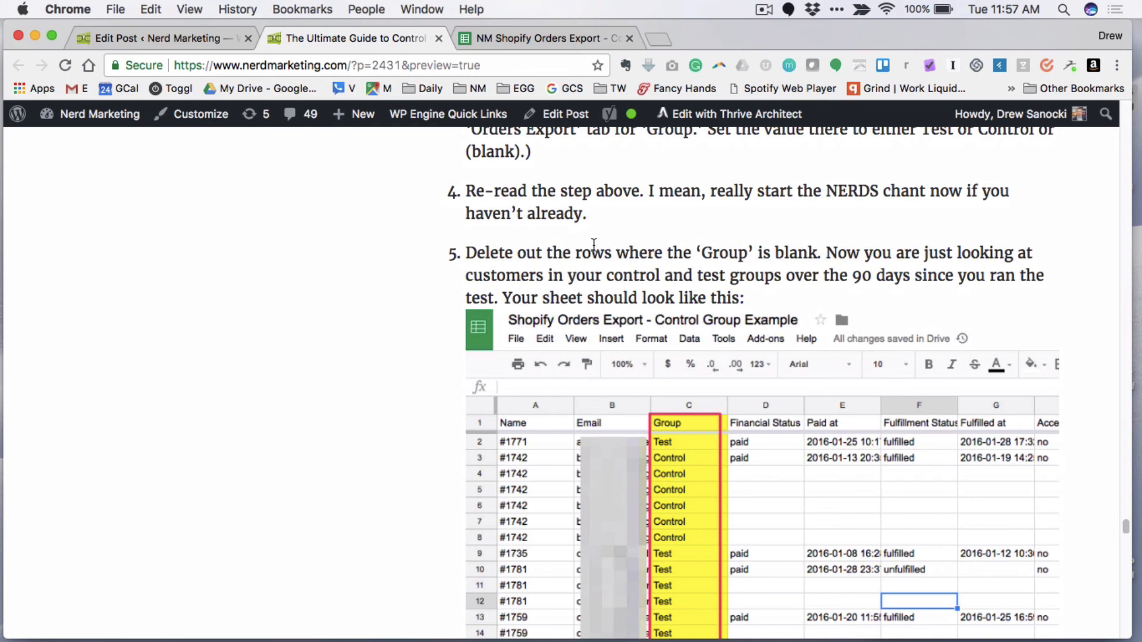
pyautogui.click(762, 10)
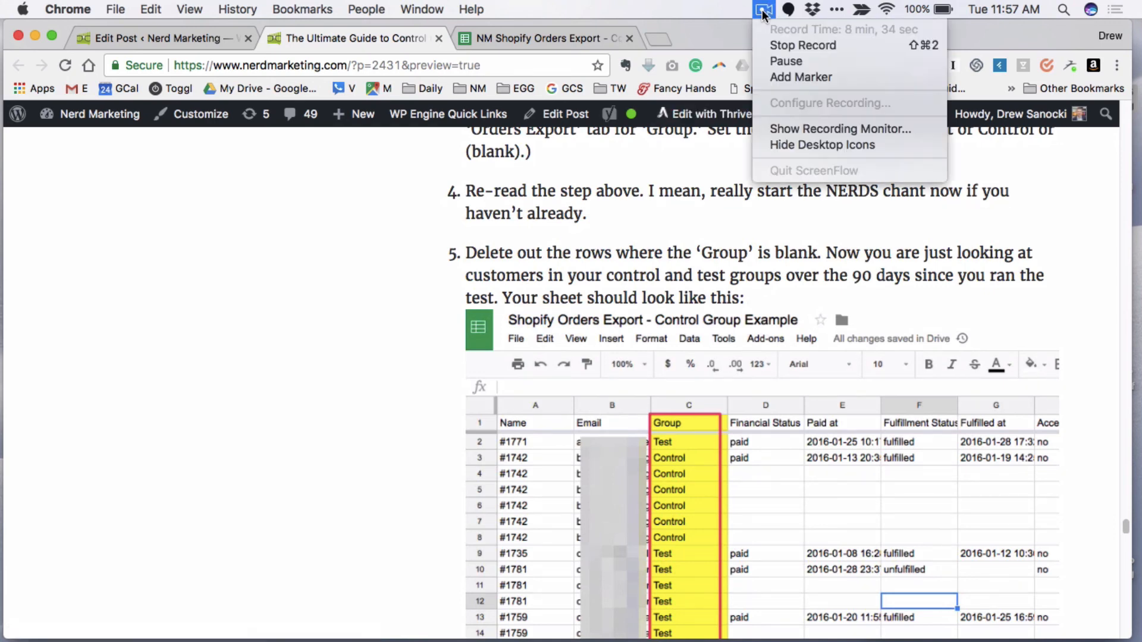